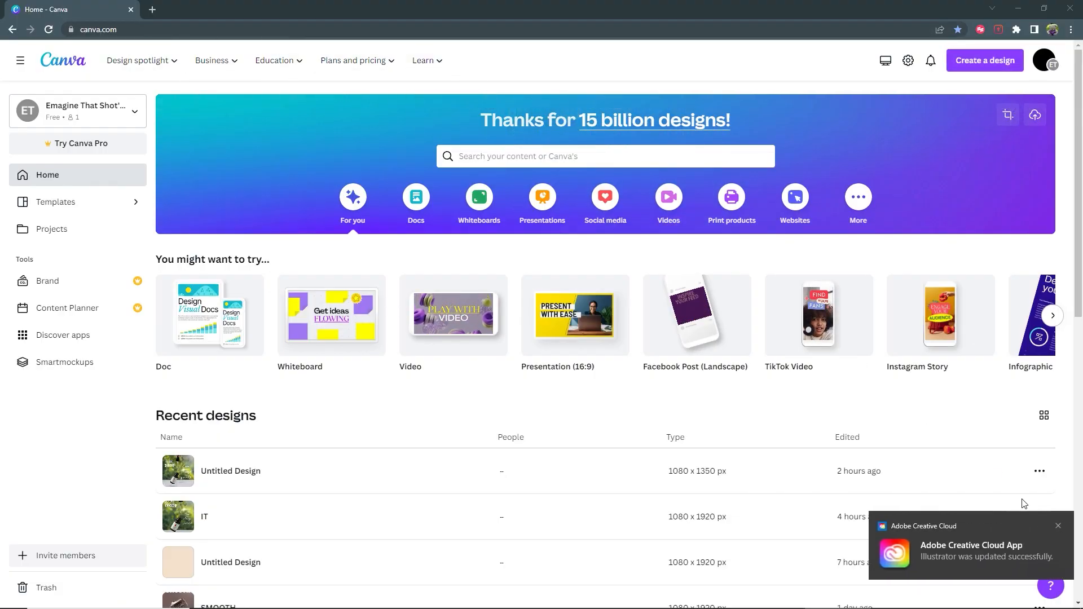
Step: Create a new custom-size design 1080 px wide and 1920 px high
left_click(986, 62)
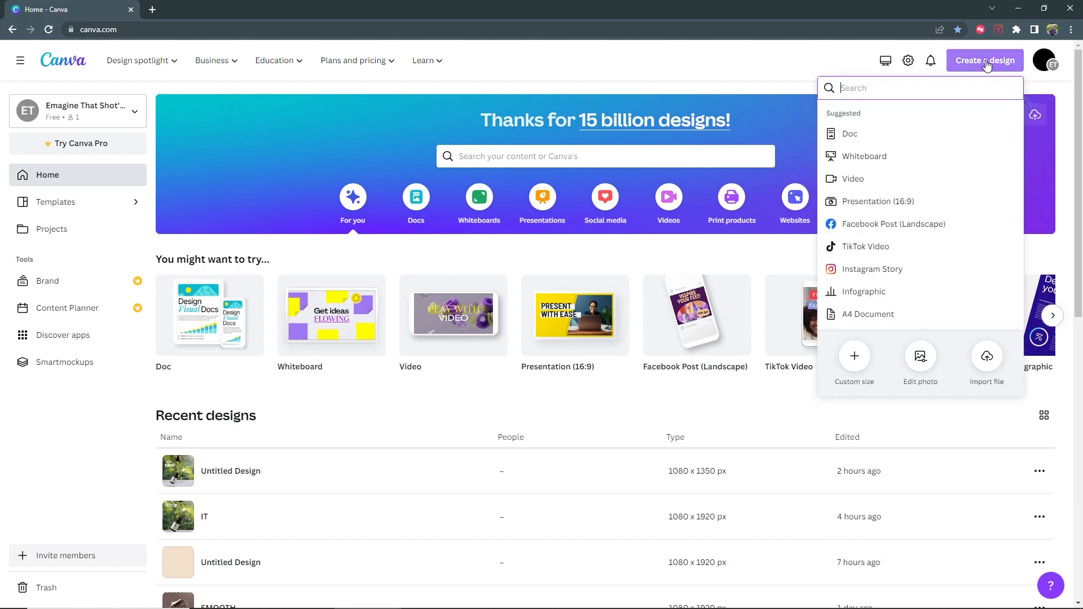
left_click(854, 356)
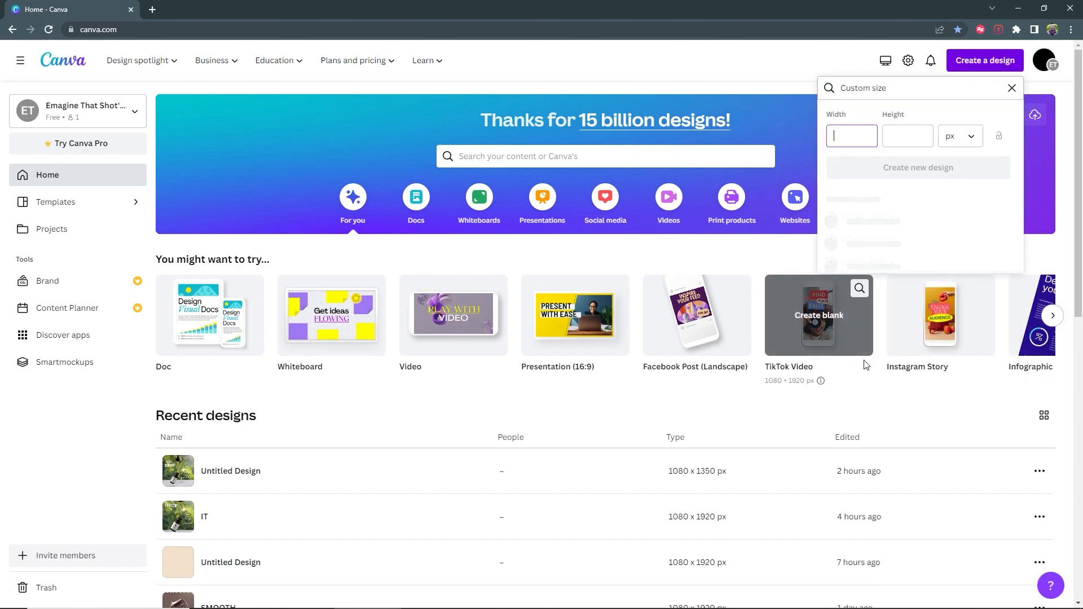
type("1080")
left_click(914, 141)
type("1")
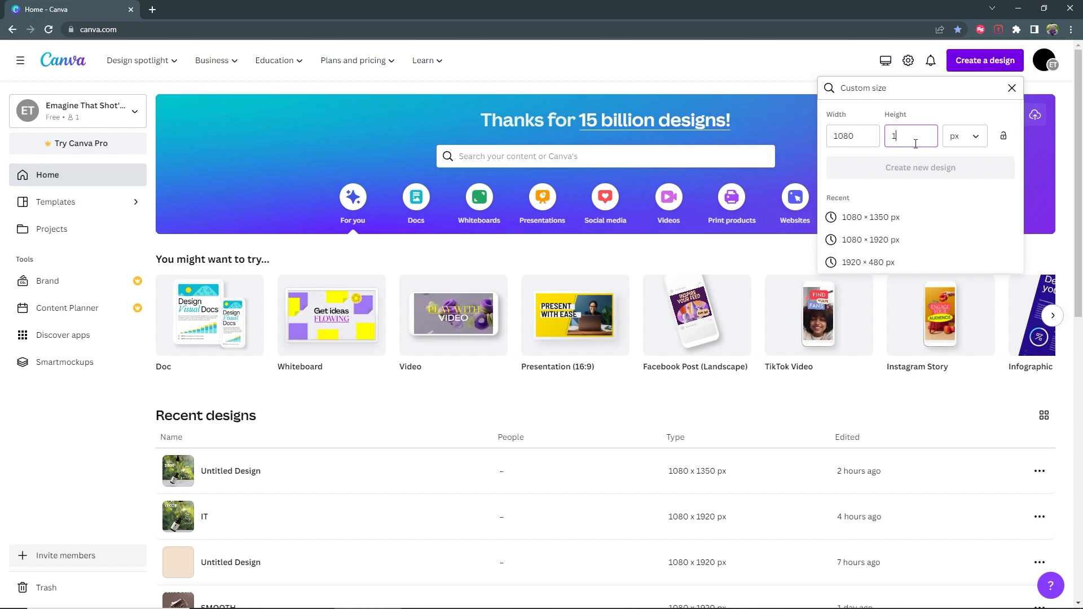
type("920")
left_click(924, 168)
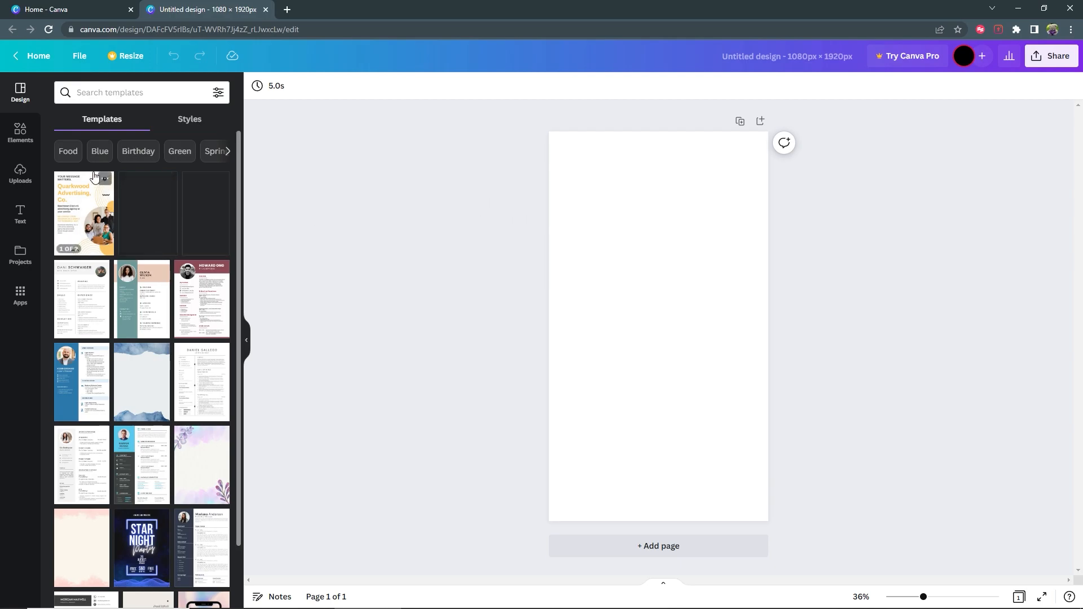
Step: Add a square shape and stretch it from the upper-left page corner to cover the whole page as a background
left_click(19, 128)
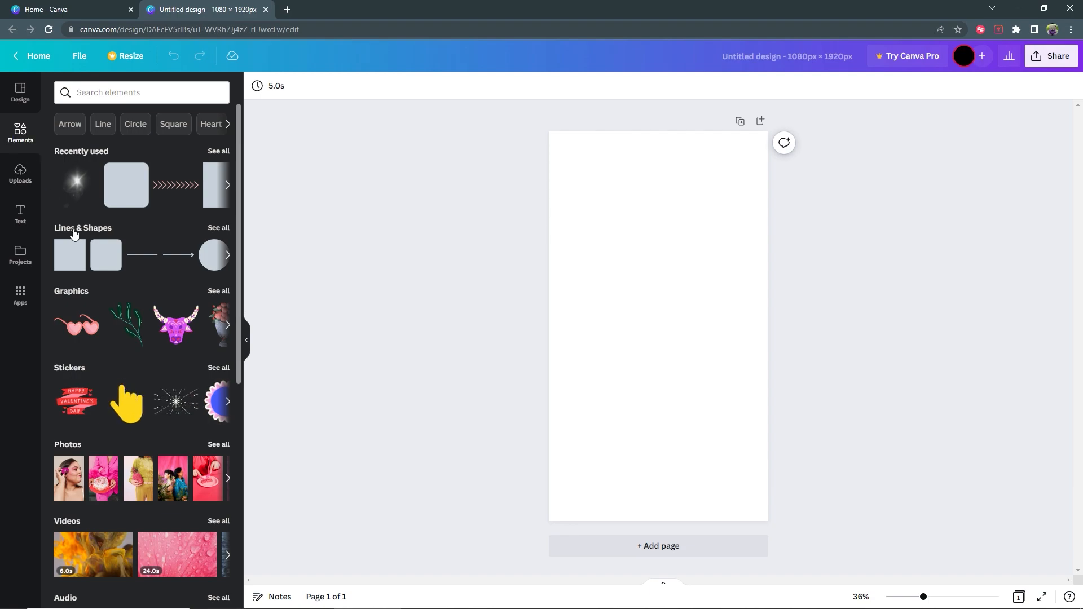
left_click(74, 262)
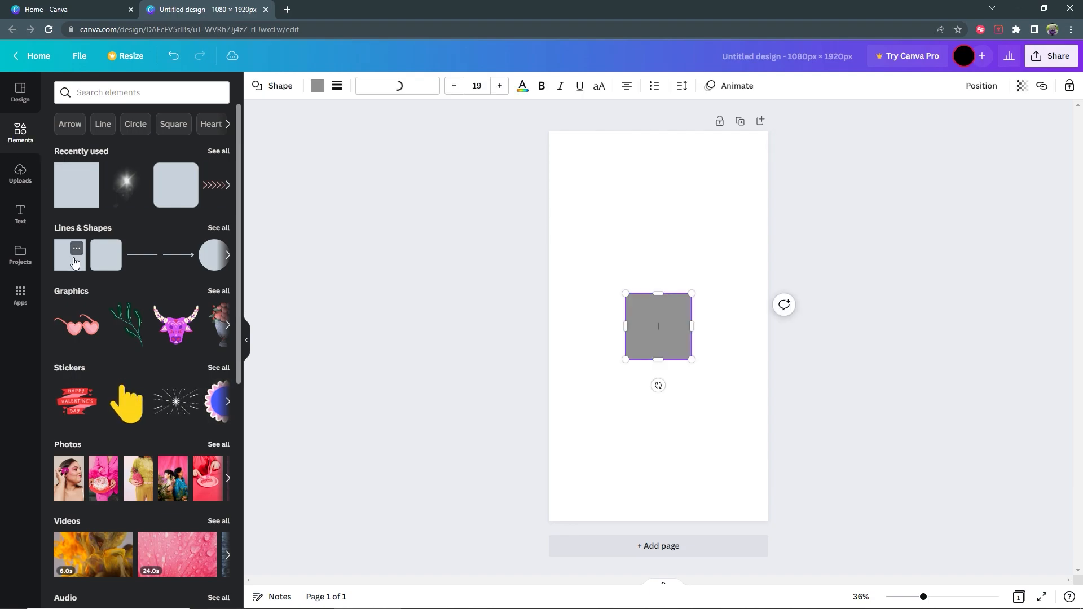
left_click(554, 282)
left_click_drag(653, 316, 576, 153)
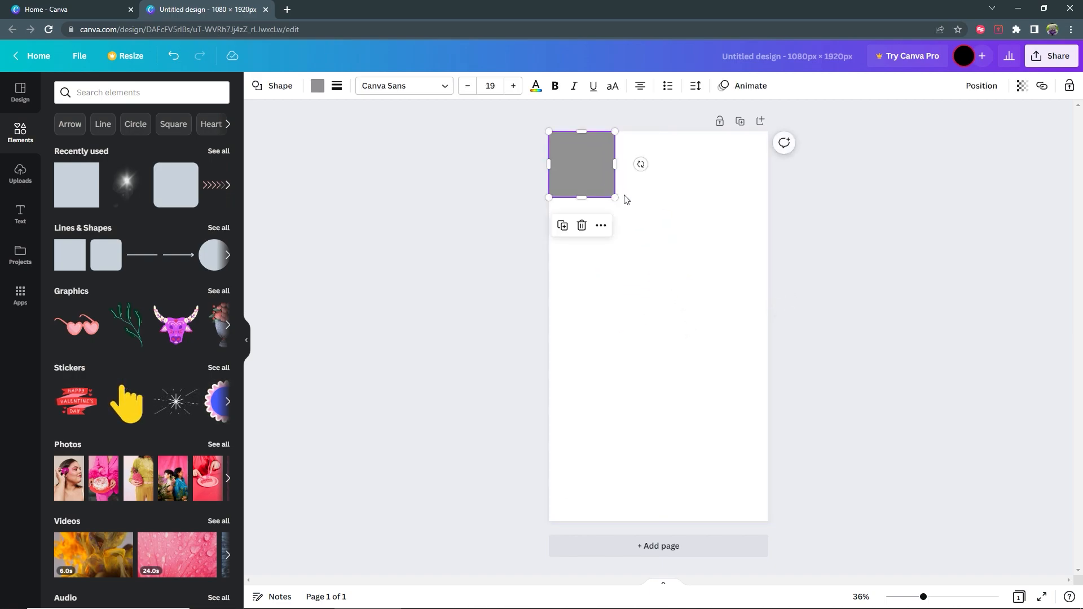
left_click_drag(614, 197, 768, 521)
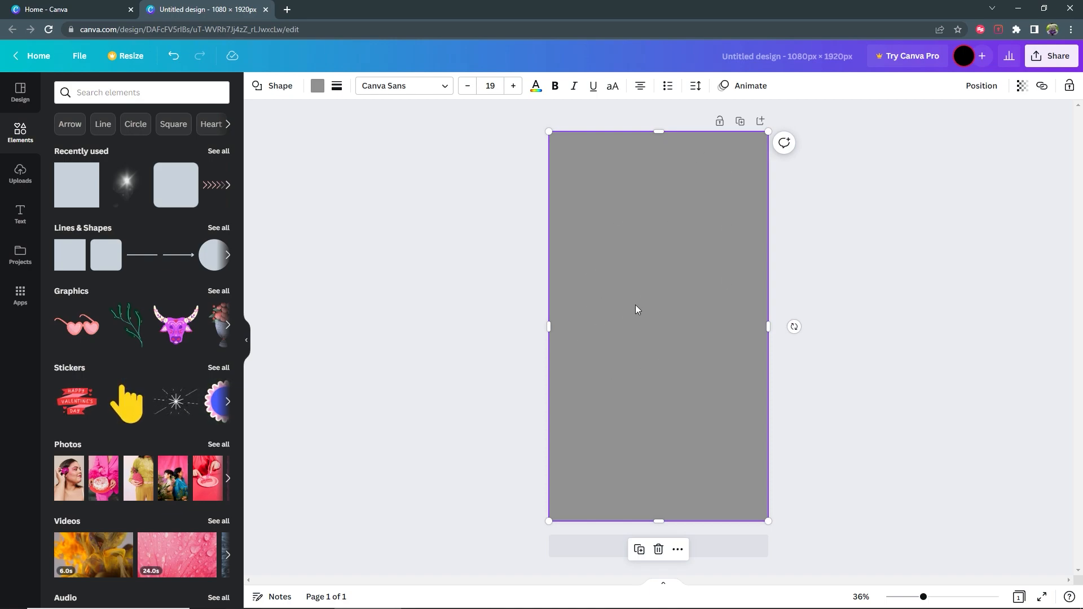
left_click(473, 243)
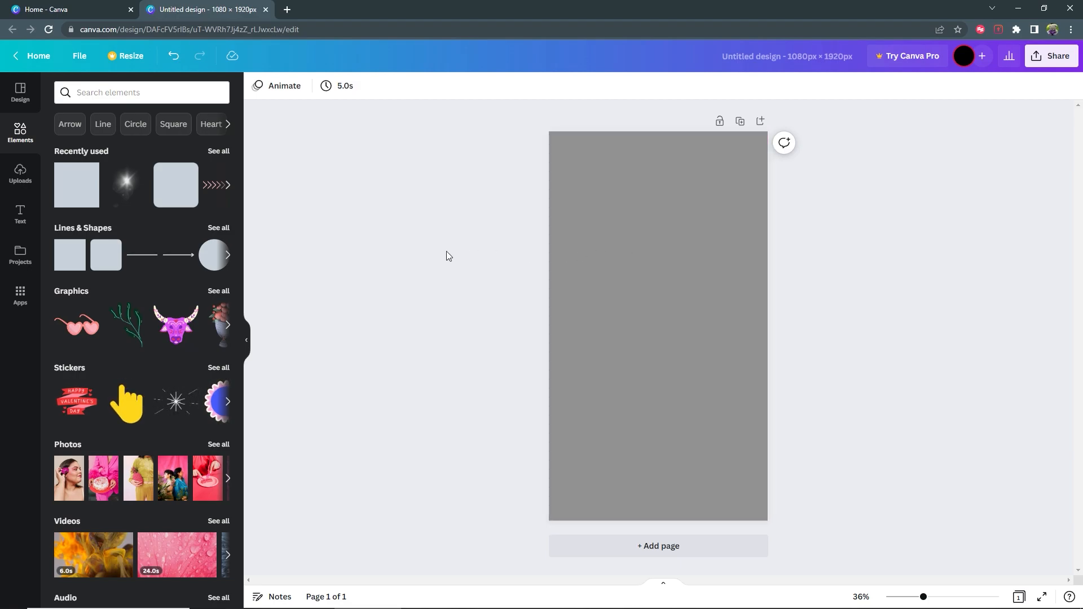
Step: Upload Shoes.png from the PNG folder inside Social Media
left_click(20, 172)
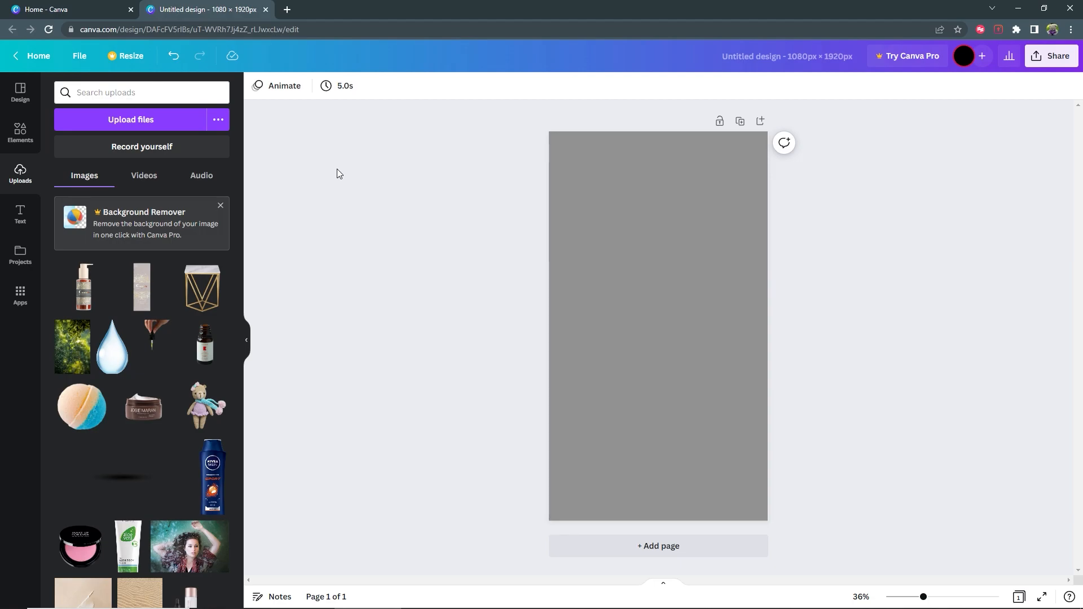
left_click(144, 120)
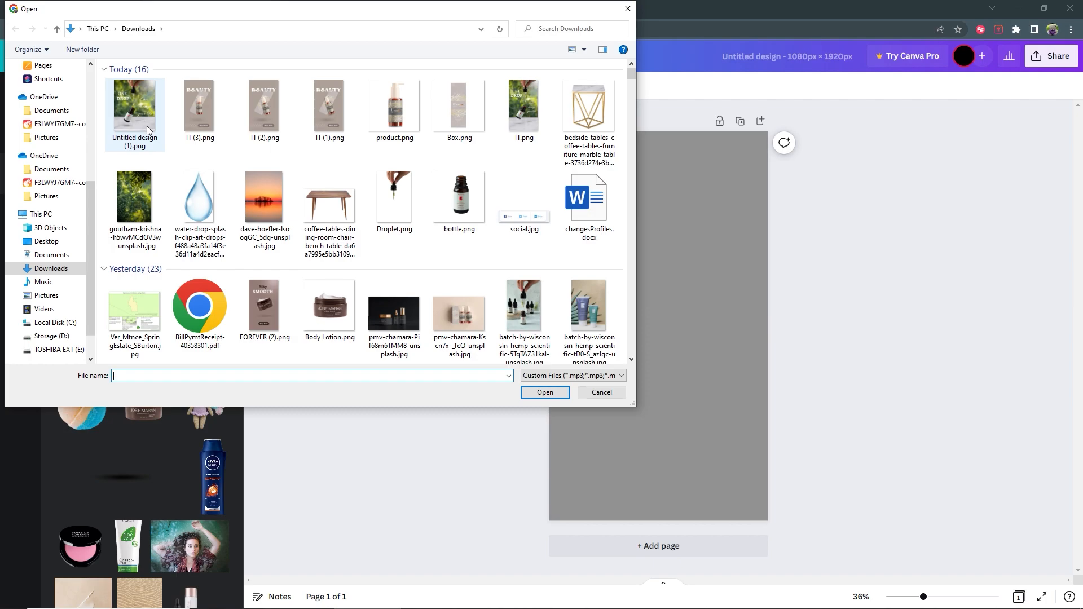
scroll(62, 169, "up", 5)
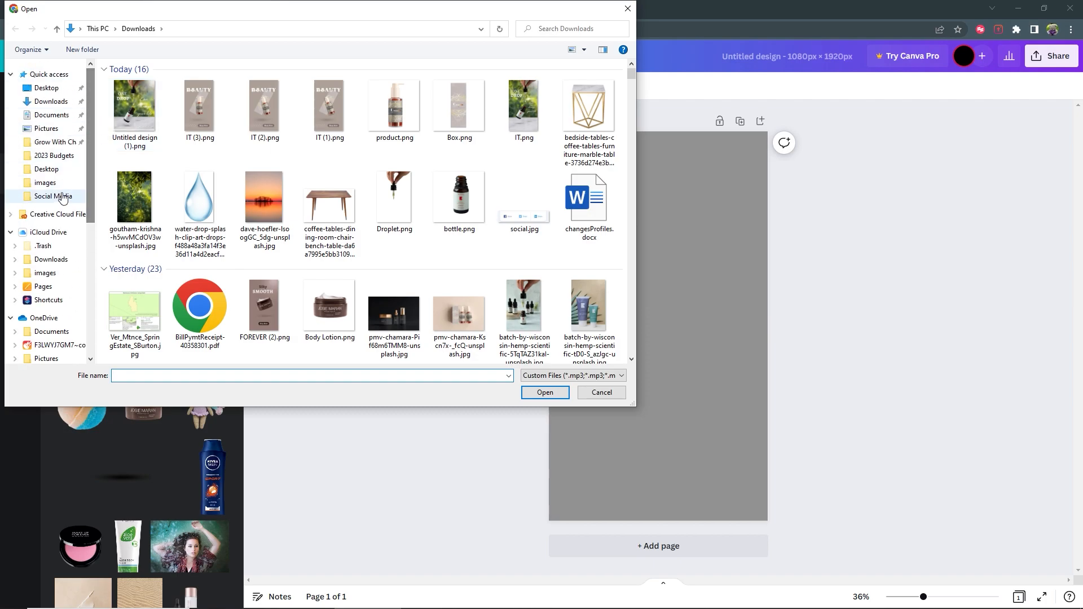
left_click(58, 197)
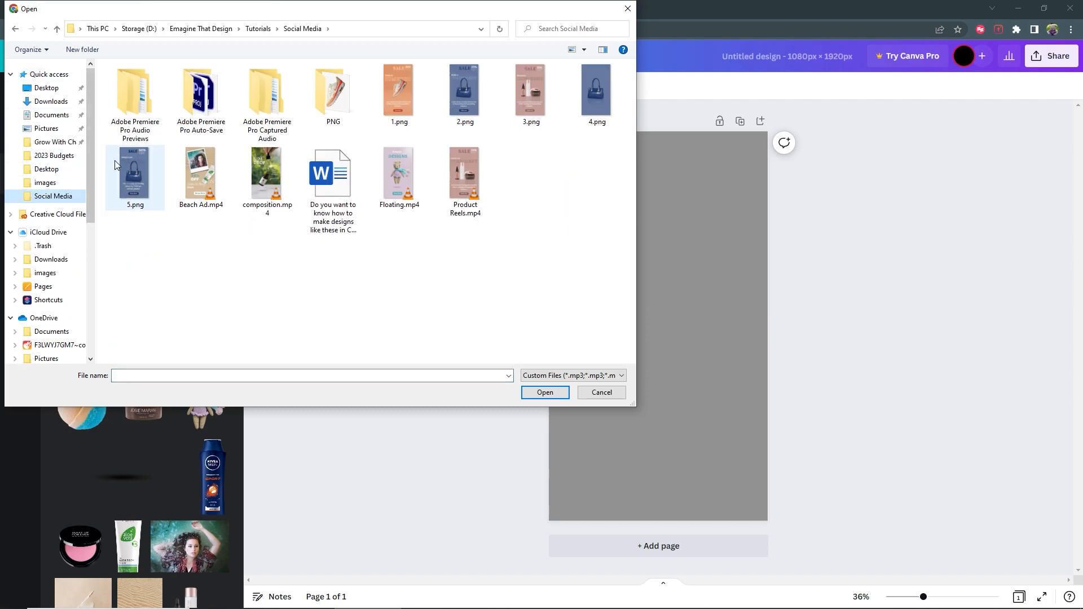
double_click(326, 102)
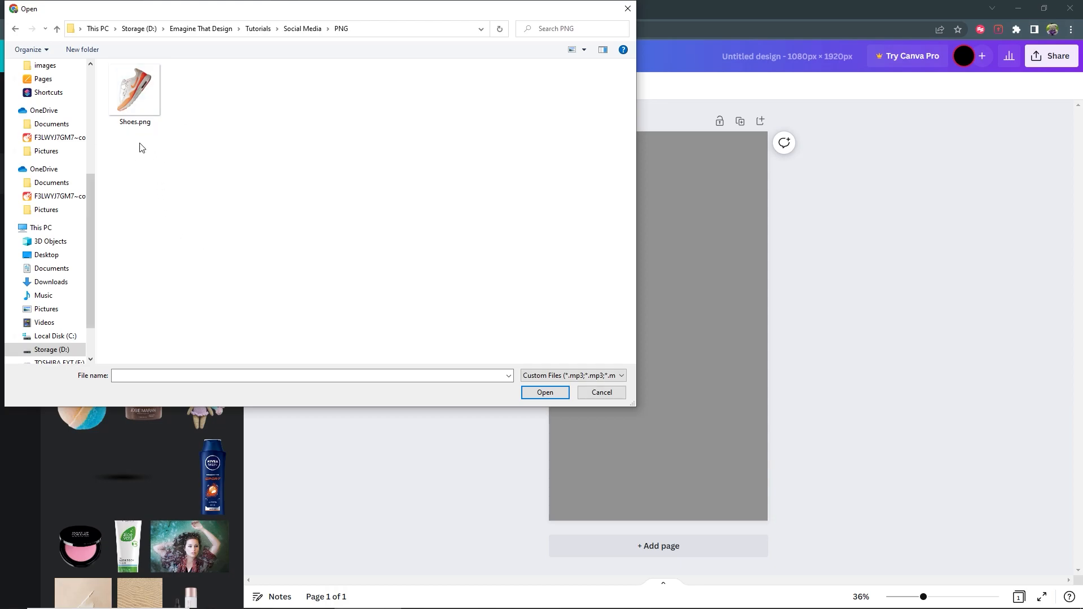
left_click(136, 102)
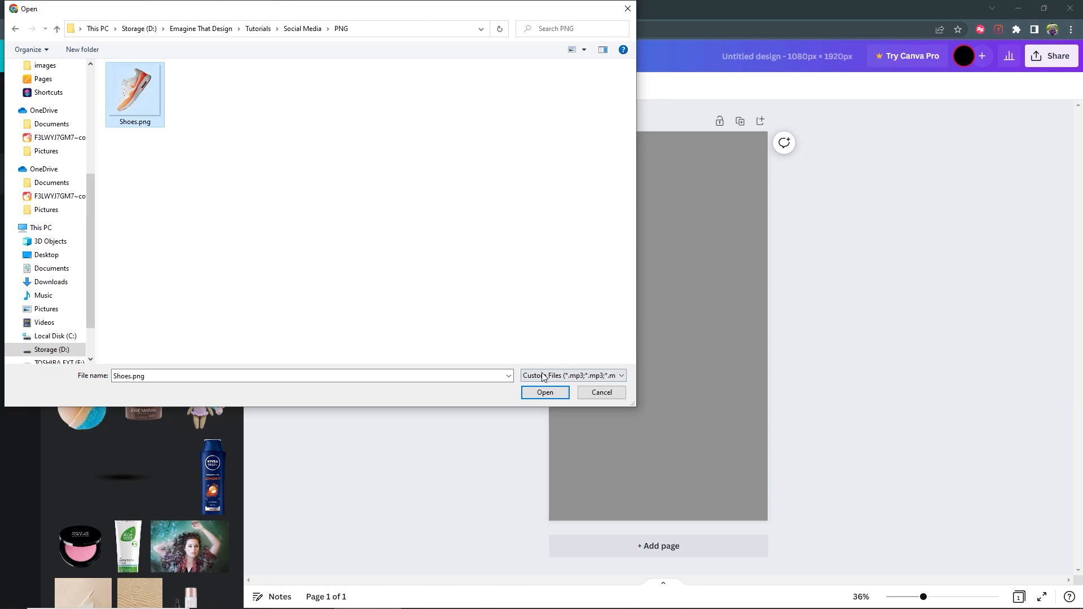
left_click(545, 392)
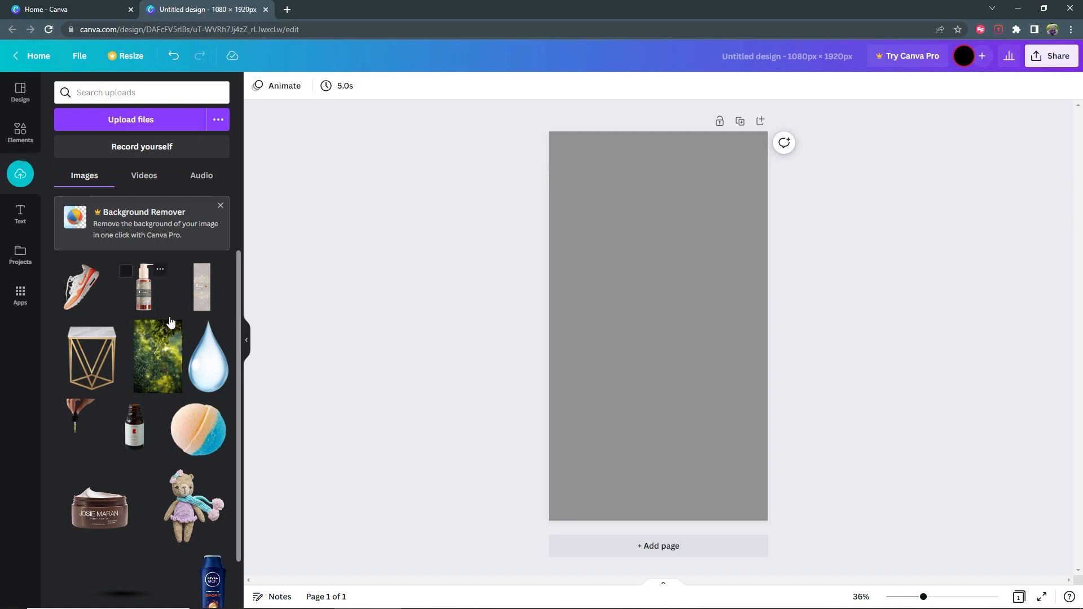
Step: Place the uploaded shoe image on the page, shrink it slightly and position it in the upper half
left_click(86, 298)
left_click_drag(664, 317, 662, 283)
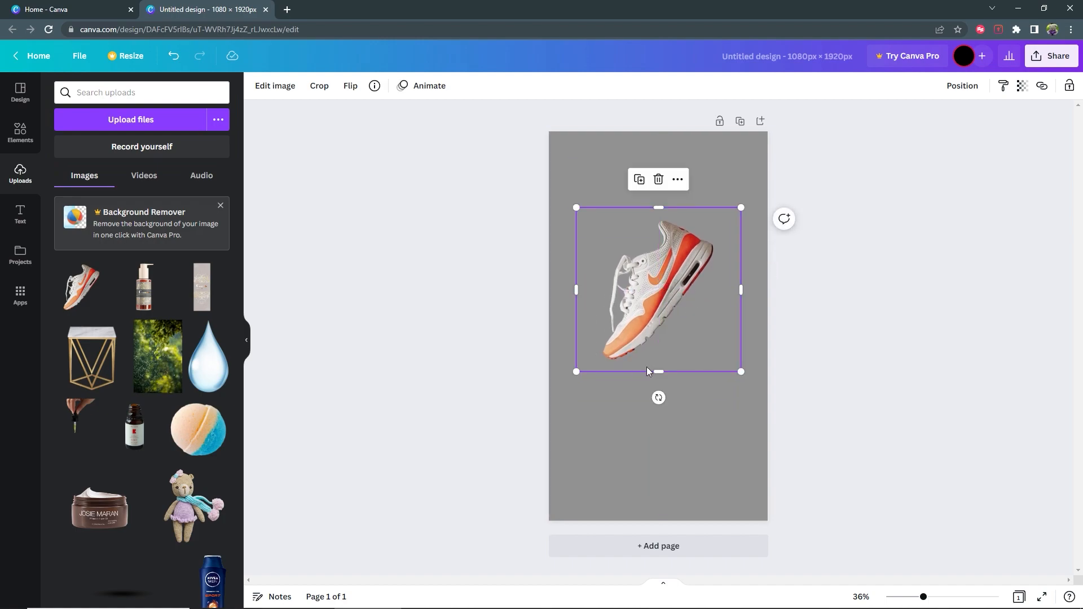
mouse_move(576, 208)
left_mouse_down()
mouse_move(589, 220)
mouse_move(581, 212)
left_mouse_up()
left_click_drag(666, 296, 666, 287)
left_click(884, 421)
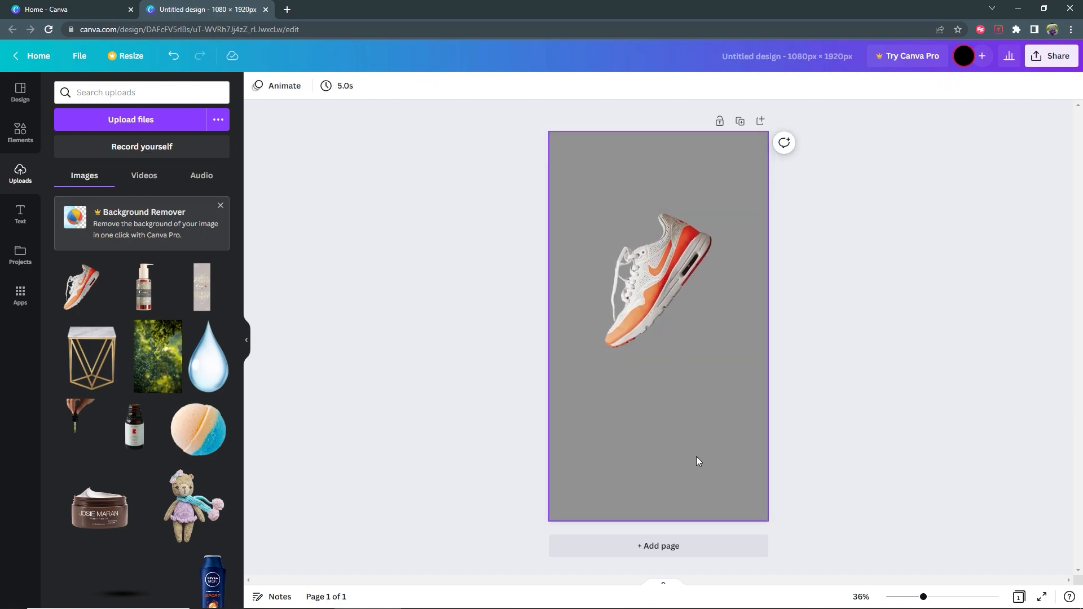
Step: Extend the background rectangle slightly past the page corner and fill it with light orange #F1AD7E
left_click(768, 479)
left_click_drag(768, 520, 769, 521)
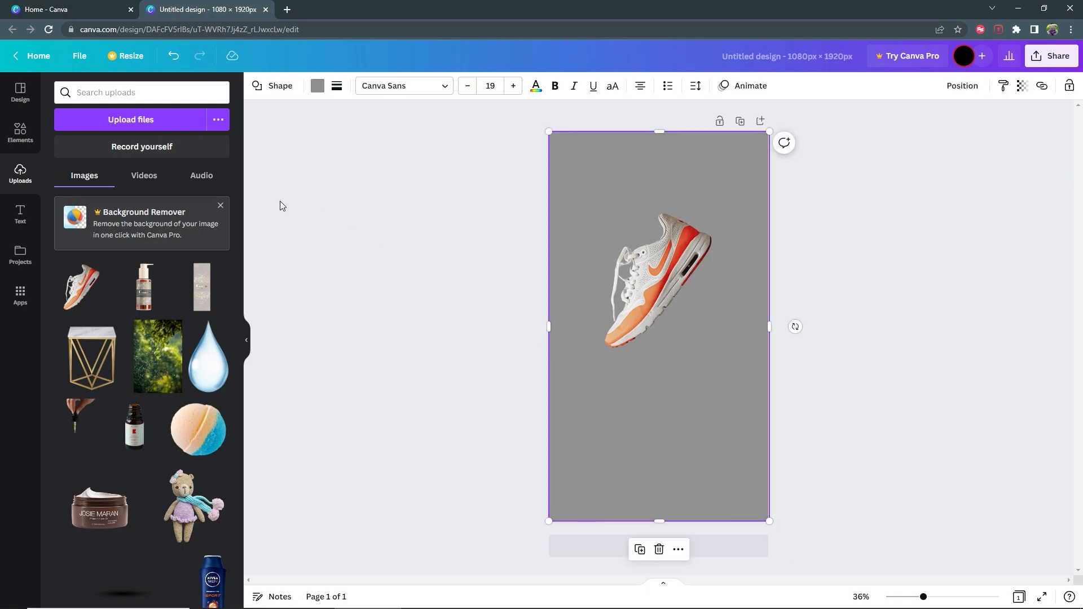
left_click(317, 88)
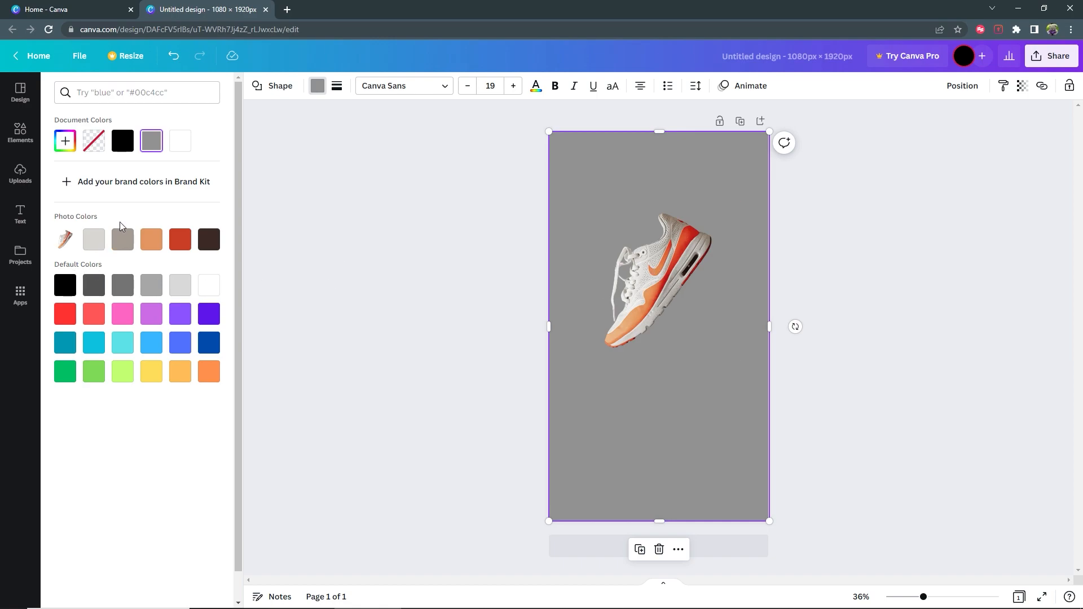
left_click(154, 249)
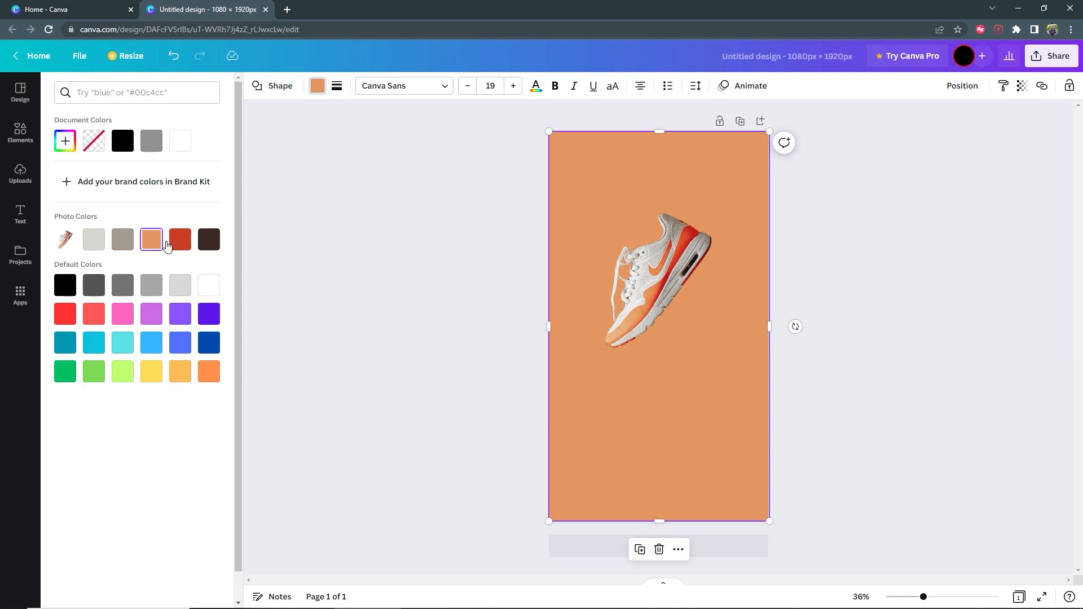
left_click(178, 244)
left_click(150, 244)
left_click(65, 141)
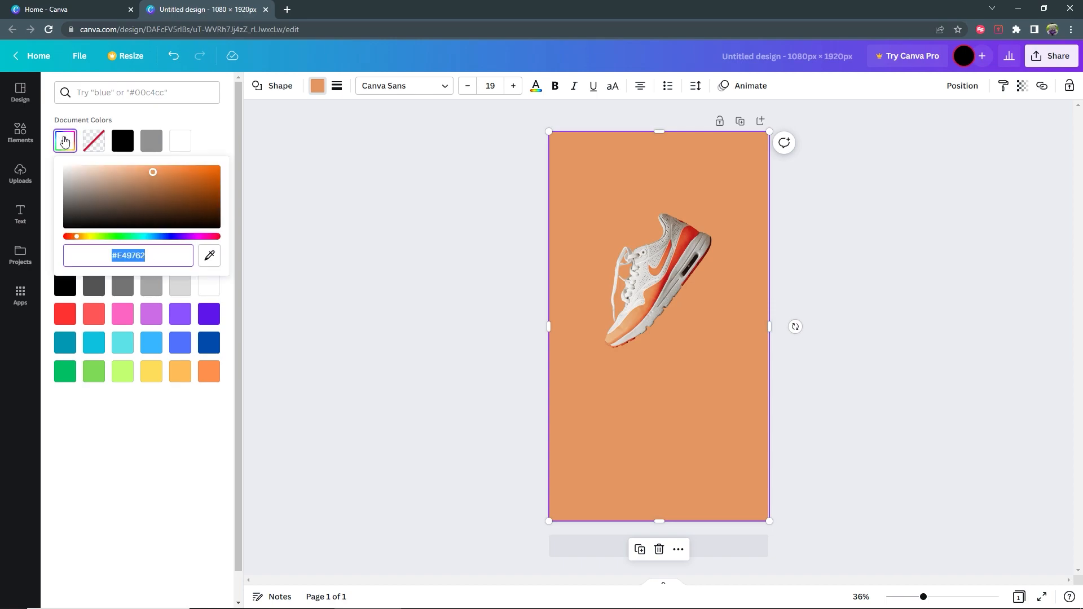
left_click_drag(154, 172, 138, 169)
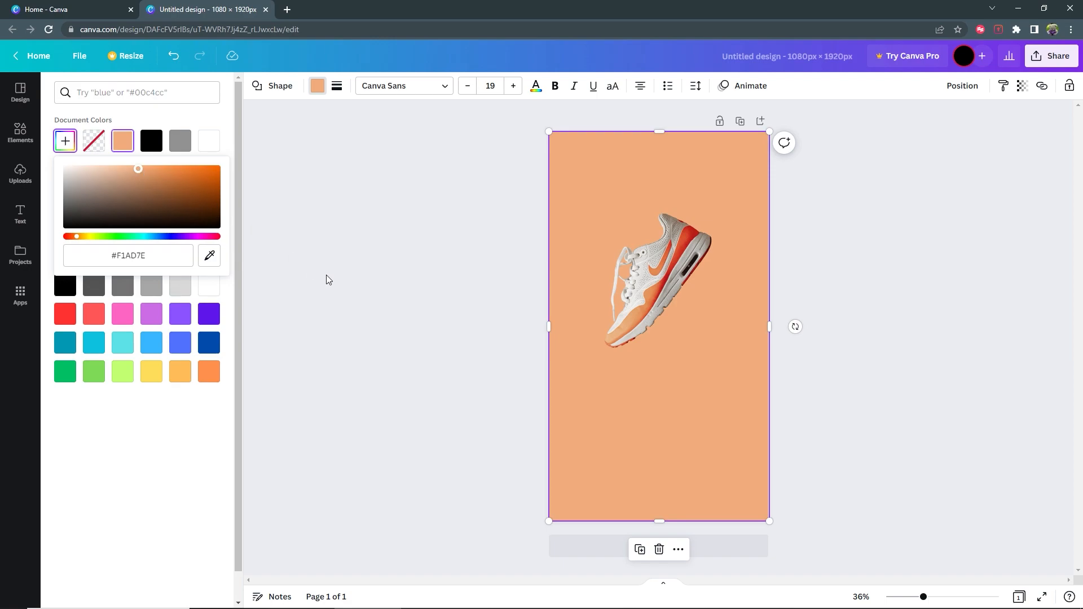
key("Escape")
Step: Undo the accidental shift of the background and move the shoe slightly up and to the right
key("ctrl+z")
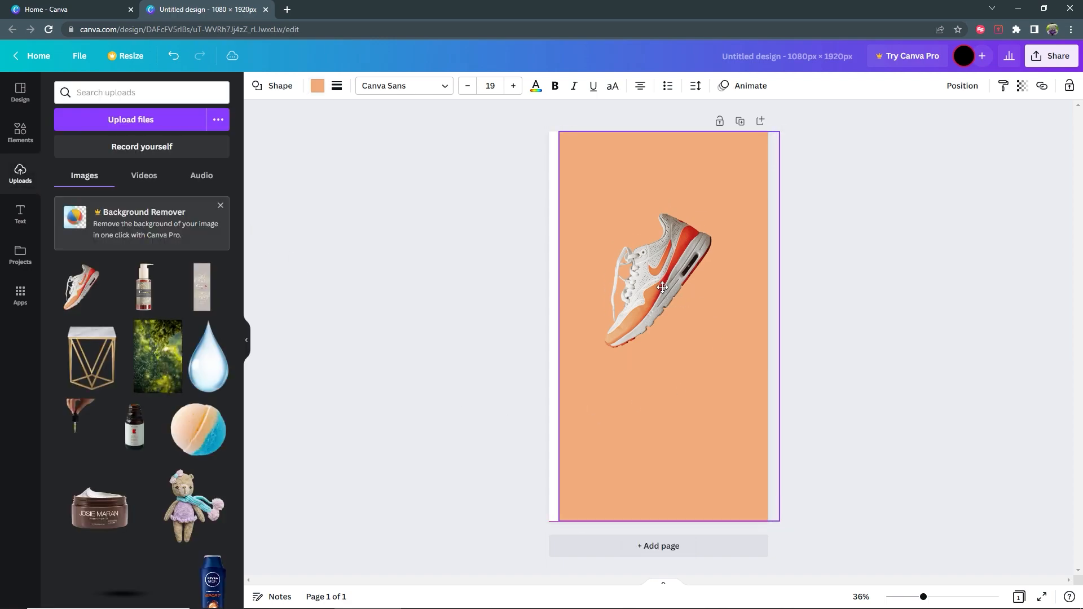
left_click(656, 276)
left_click_drag(655, 281, 663, 274)
left_click(446, 271)
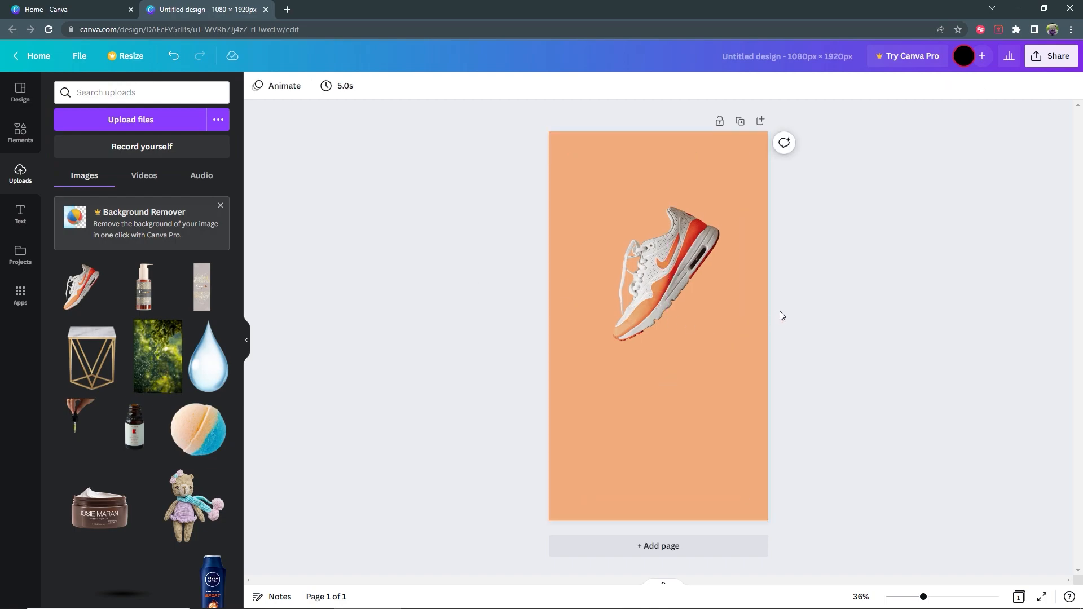
Step: Duplicate the shoe, flip the copy vertically and align it directly beneath the original as a reflection
left_click(673, 279)
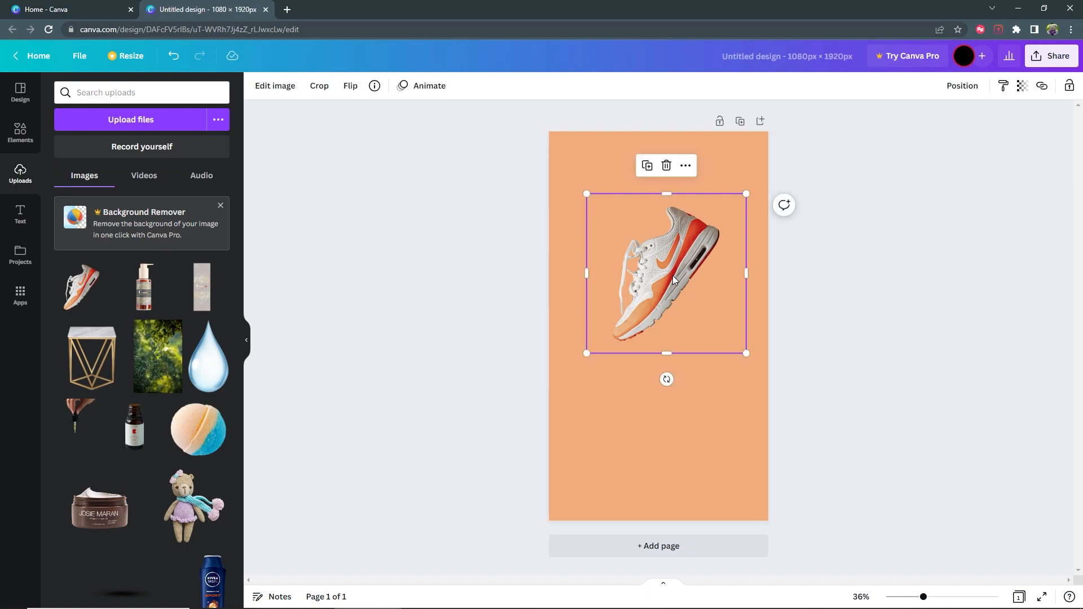
right_click(674, 280)
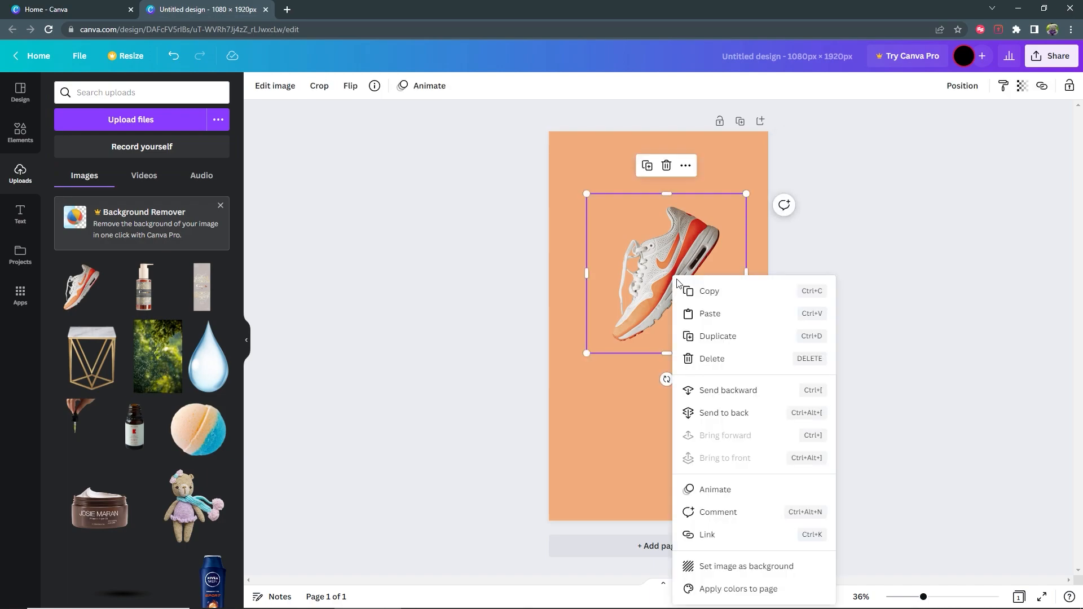
left_click(716, 337)
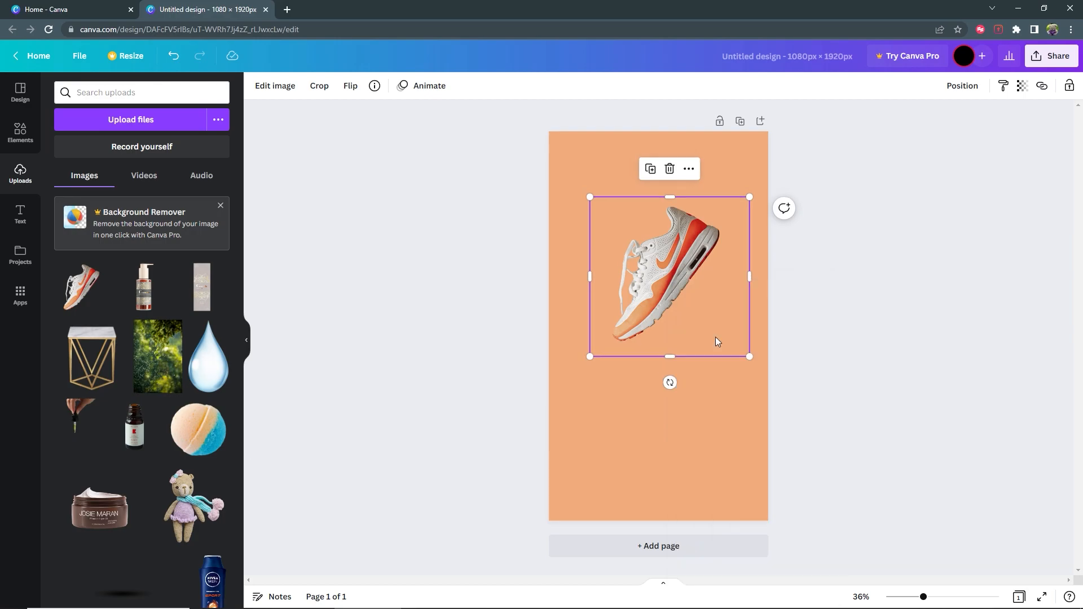
left_click(350, 86)
left_click(385, 145)
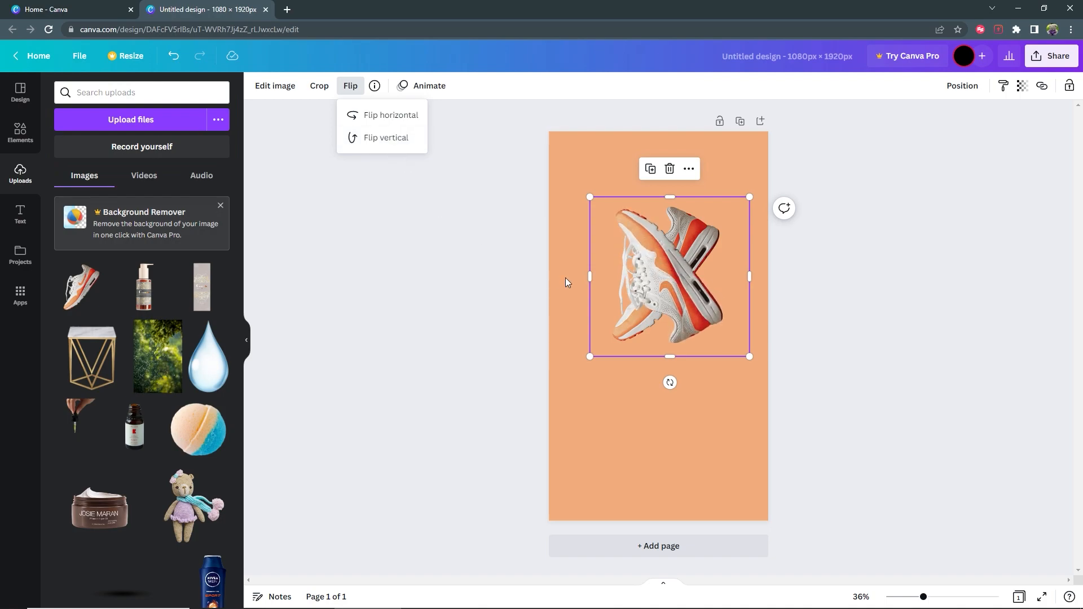
left_click_drag(666, 260, 665, 395)
left_click(849, 357)
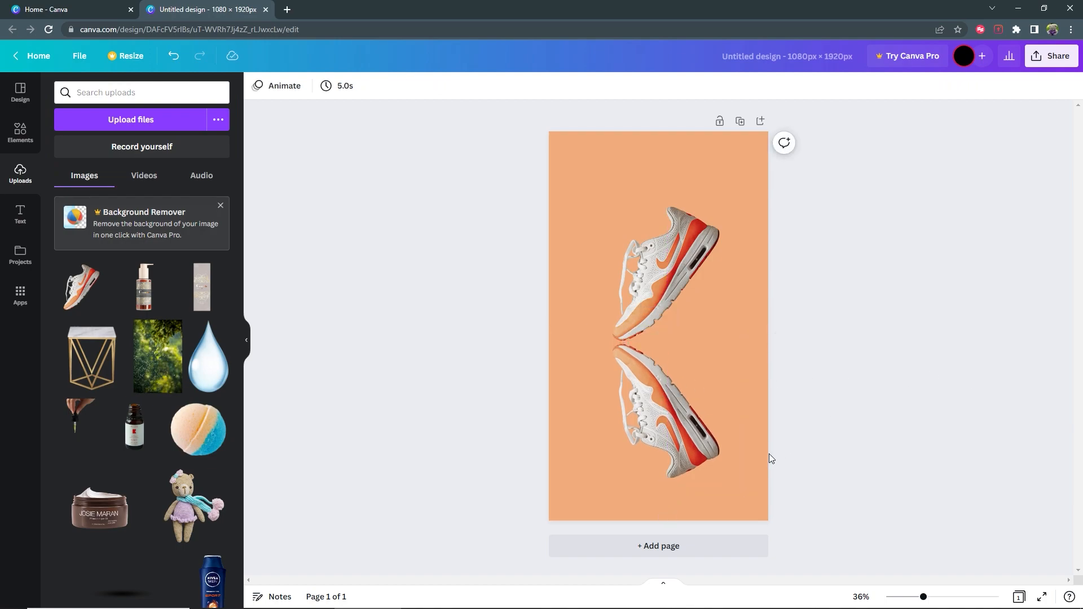
Step: Set the transparency of the flipped shoe to 20
left_click(697, 440)
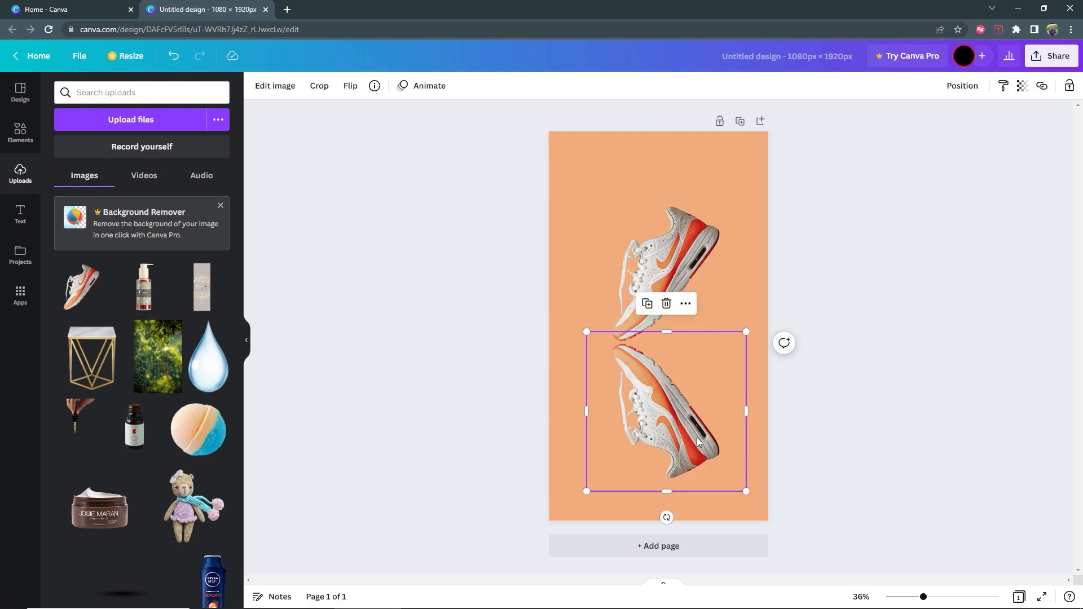
left_click(1021, 86)
left_click_drag(1023, 135, 936, 135)
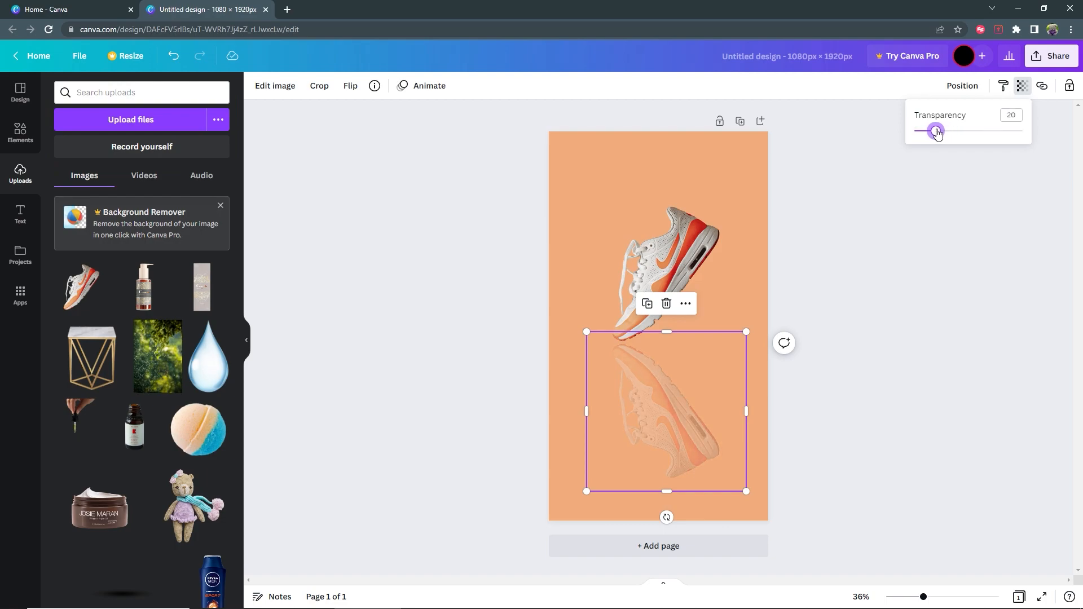
left_click_drag(937, 133, 937, 134)
left_click(838, 371)
left_click(837, 371)
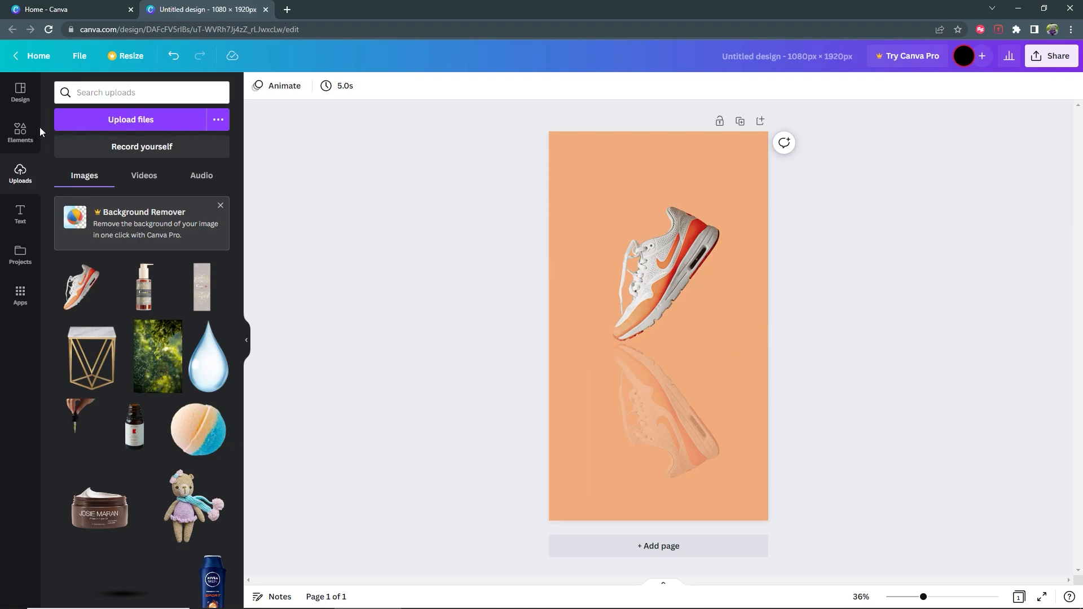
Step: Search the elements for "transparent gradient" and insert the graphic that fades from transparent above to solid white below
left_click(20, 131)
left_click(121, 93)
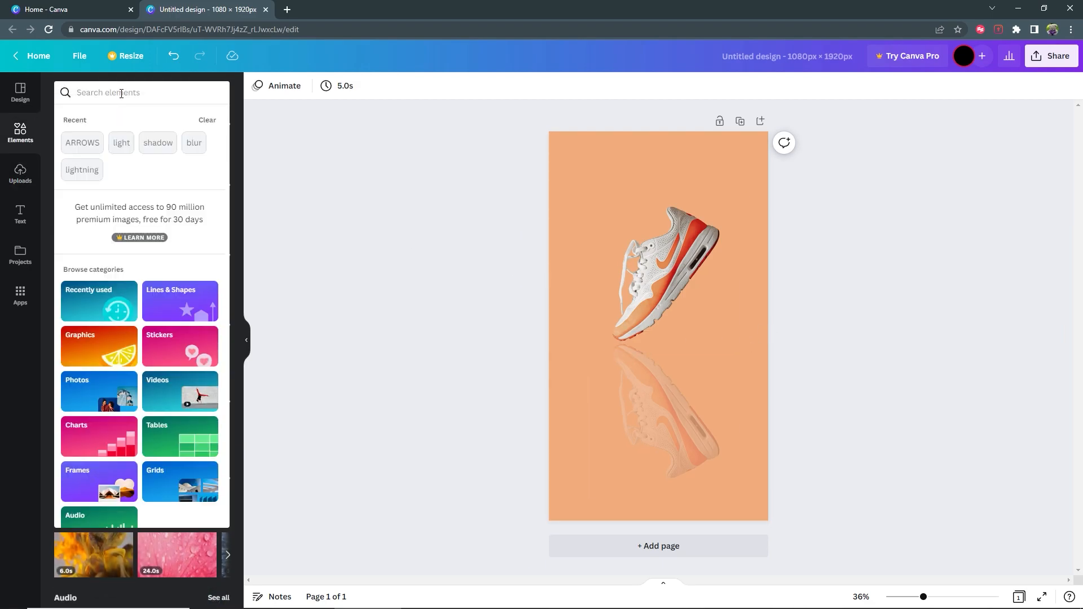
type("trans")
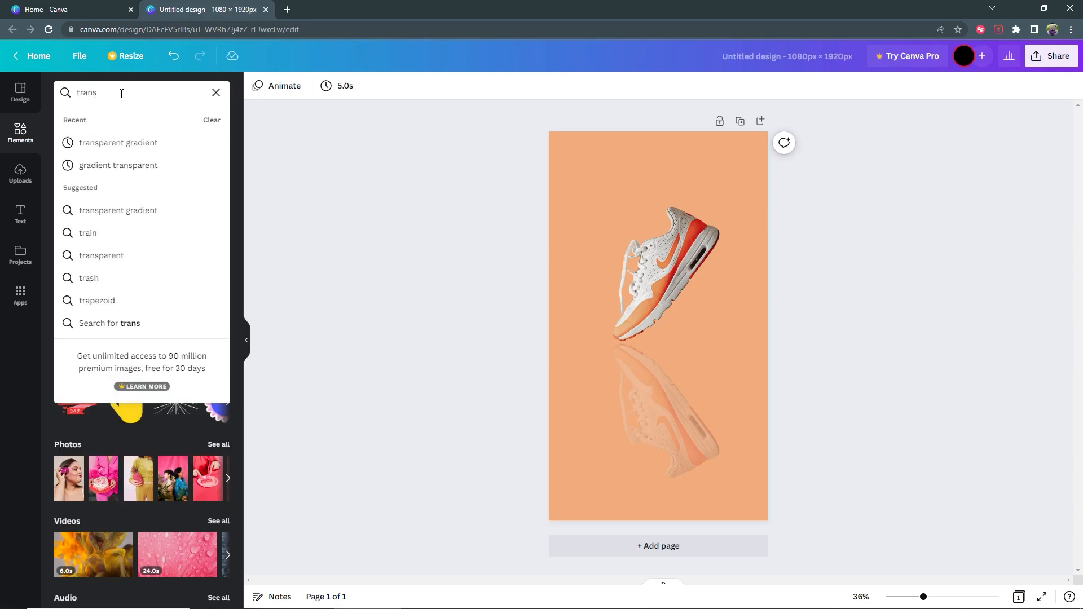
type("parent gradient")
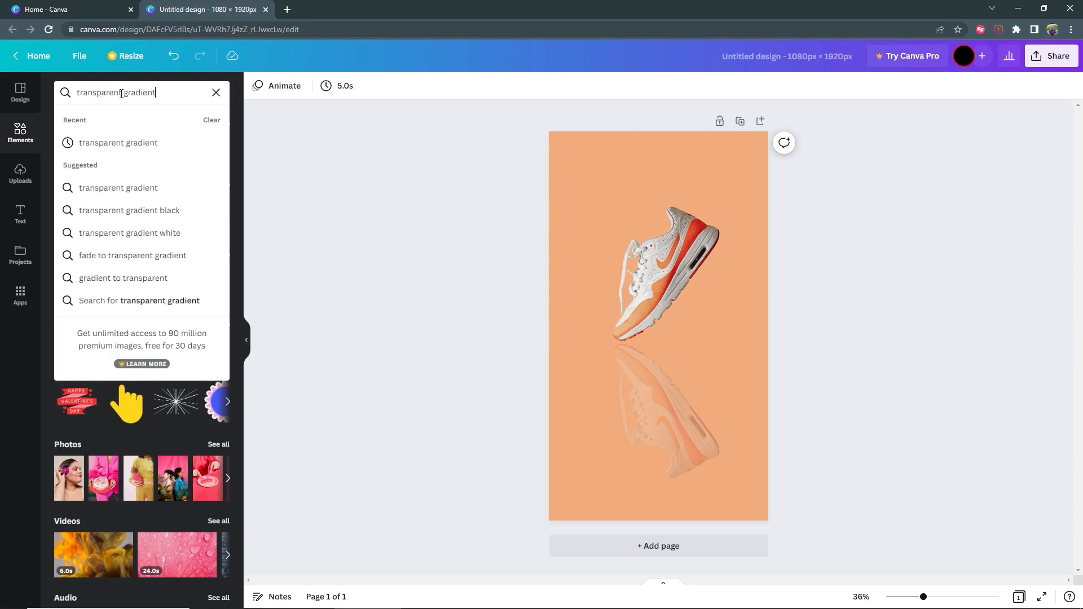
key("Return")
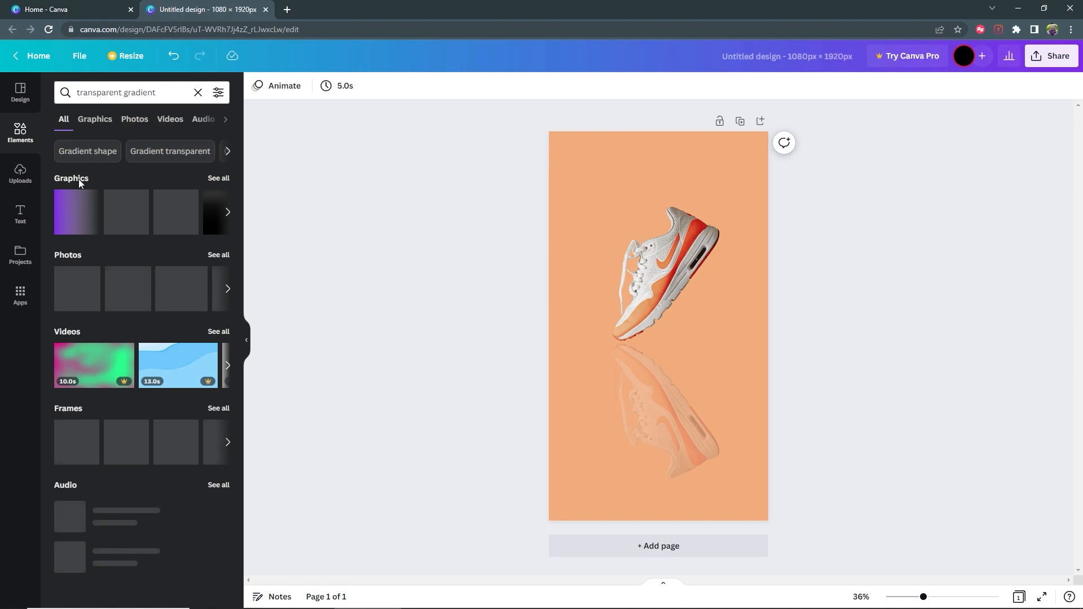
left_click(225, 180)
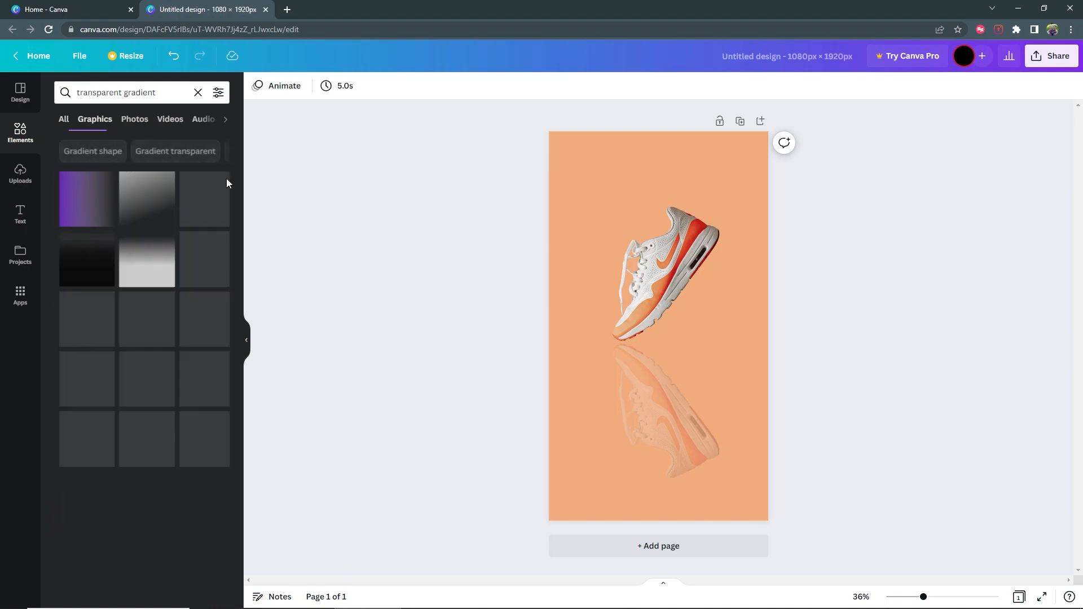
left_click(146, 269)
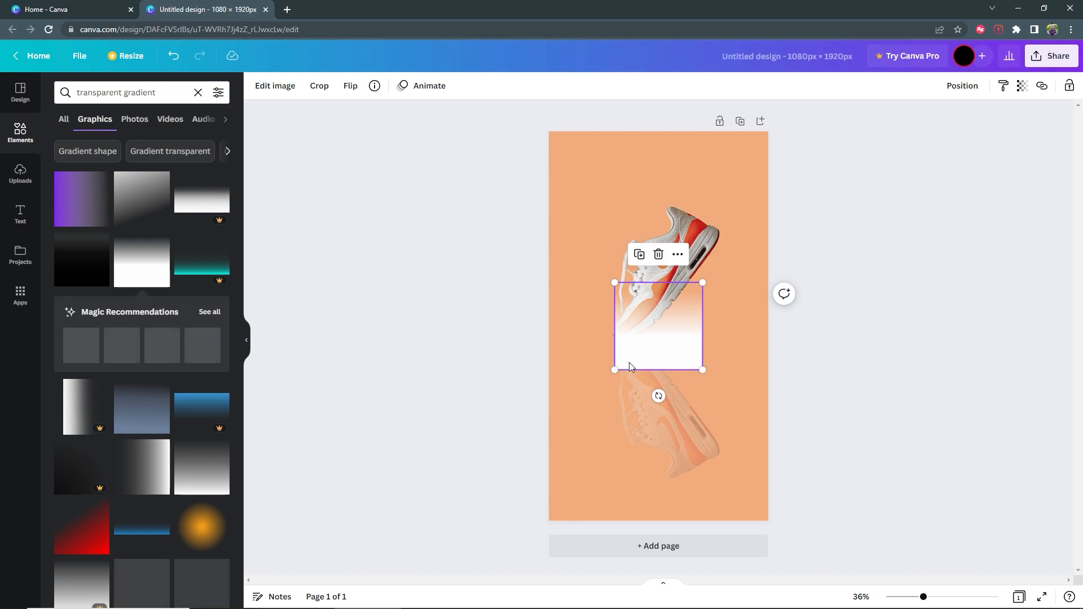
Step: Enlarge the white gradient to the page's full width, about 1,086 × 1,086, and place it over the shoe's reflection on the lower page
left_click_drag(649, 359, 548, 522)
left_click_drag(705, 521, 805, 553)
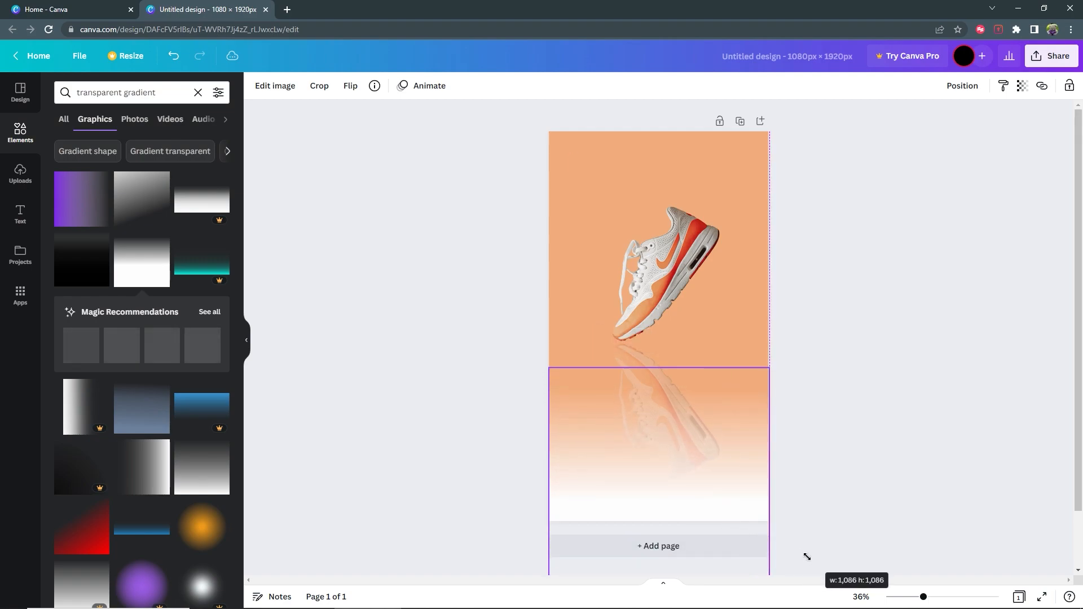
left_click_drag(693, 500, 690, 441)
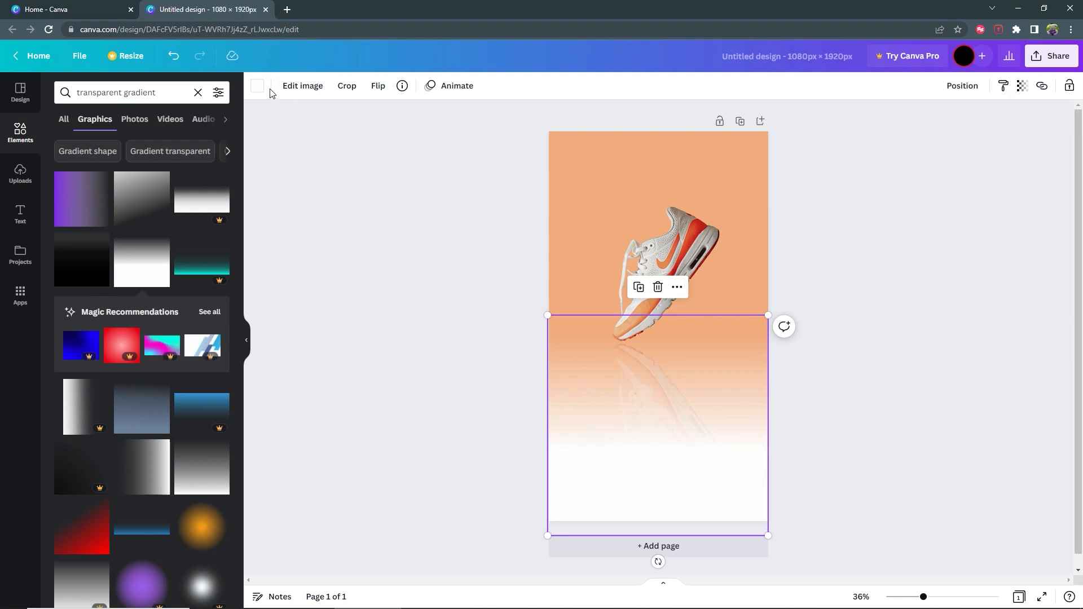
Step: Recolor the gradient to the background orange #f1ad7e and enlarge it past both page sides, centered over the reflection
left_click(258, 85)
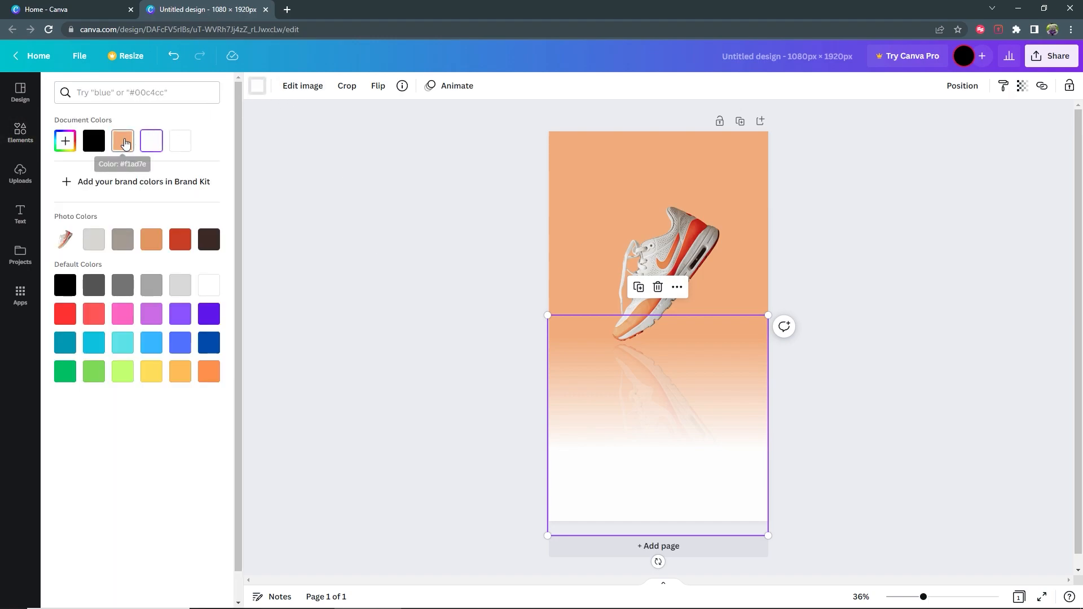
left_click(123, 142)
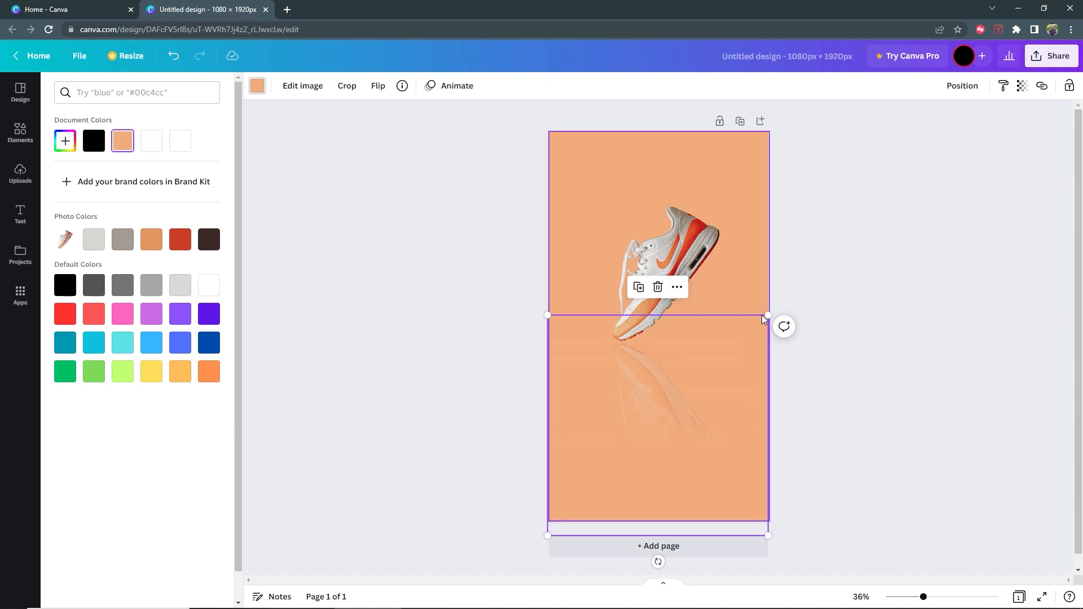
left_click_drag(768, 315, 793, 289)
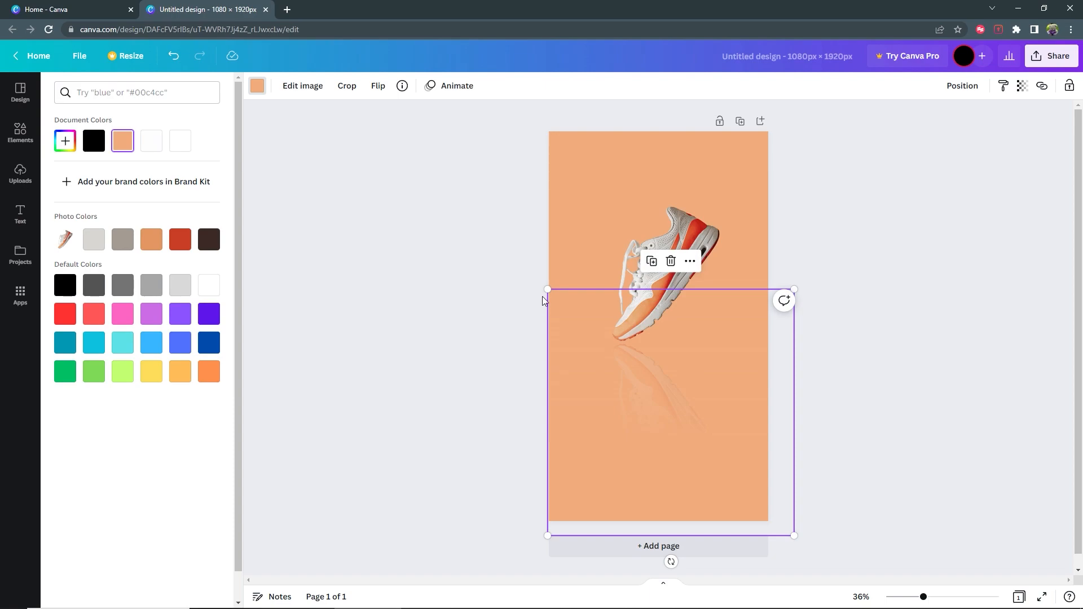
left_click_drag(544, 290, 538, 284)
left_click_drag(676, 498, 665, 488)
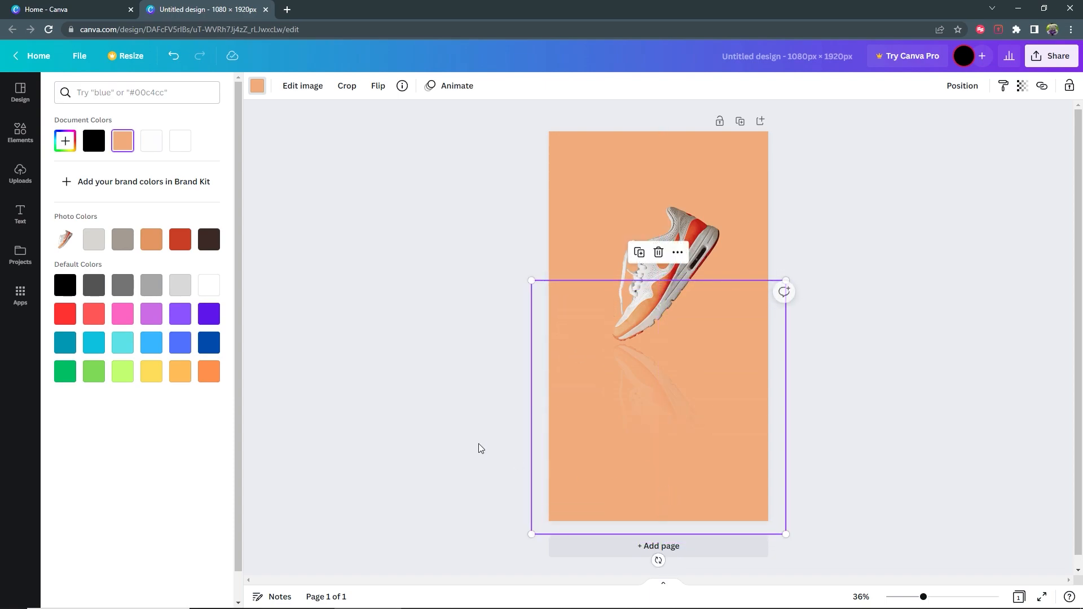
left_click(468, 415)
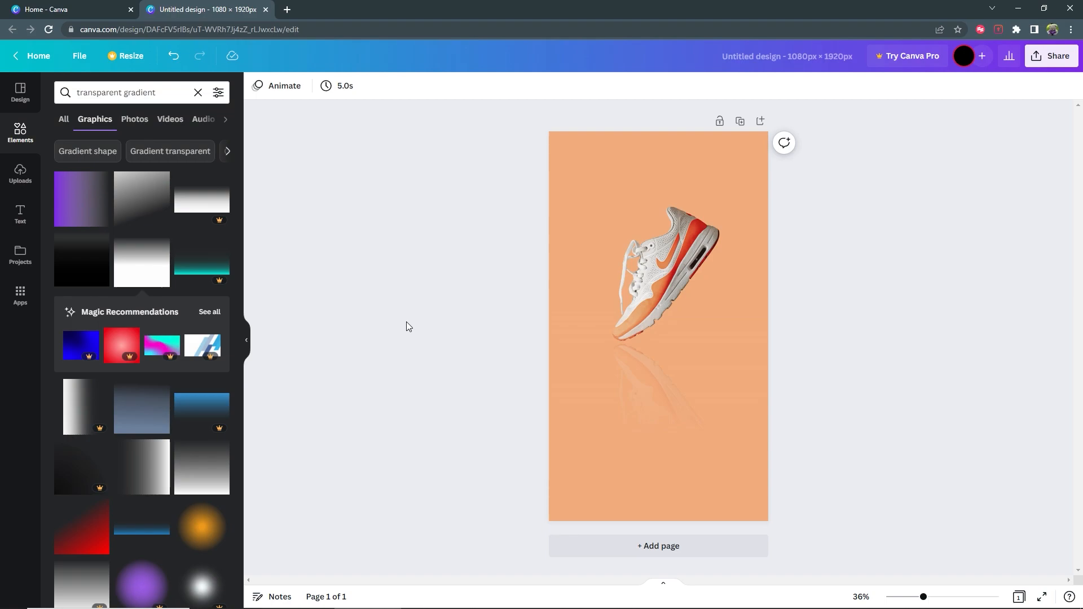
Step: Add a rounded square near the page's lower edge and reshape it into a wide, flat button
left_click(17, 133)
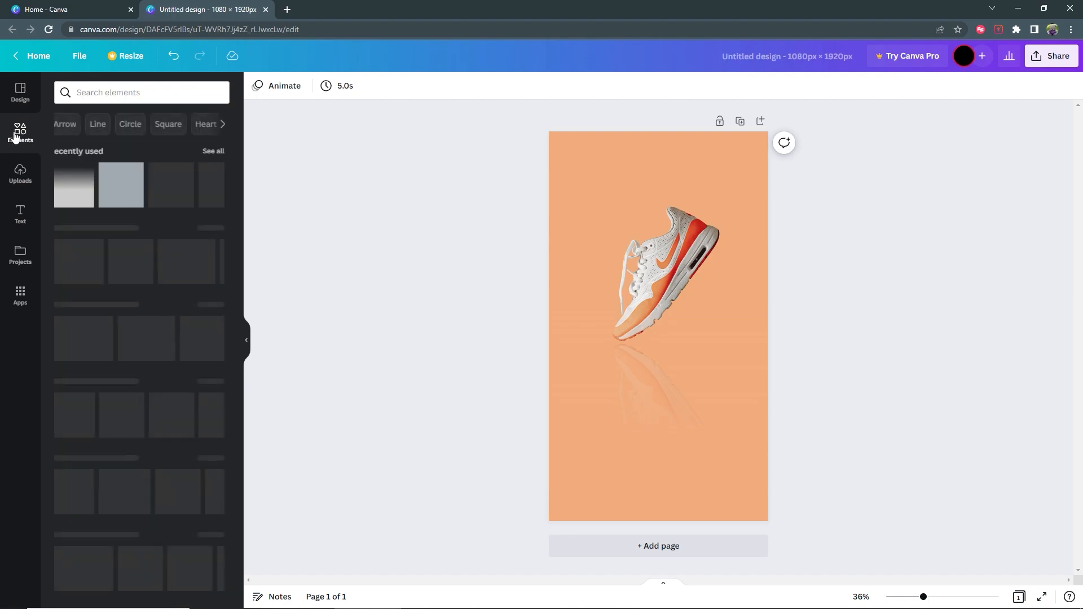
left_click(107, 267)
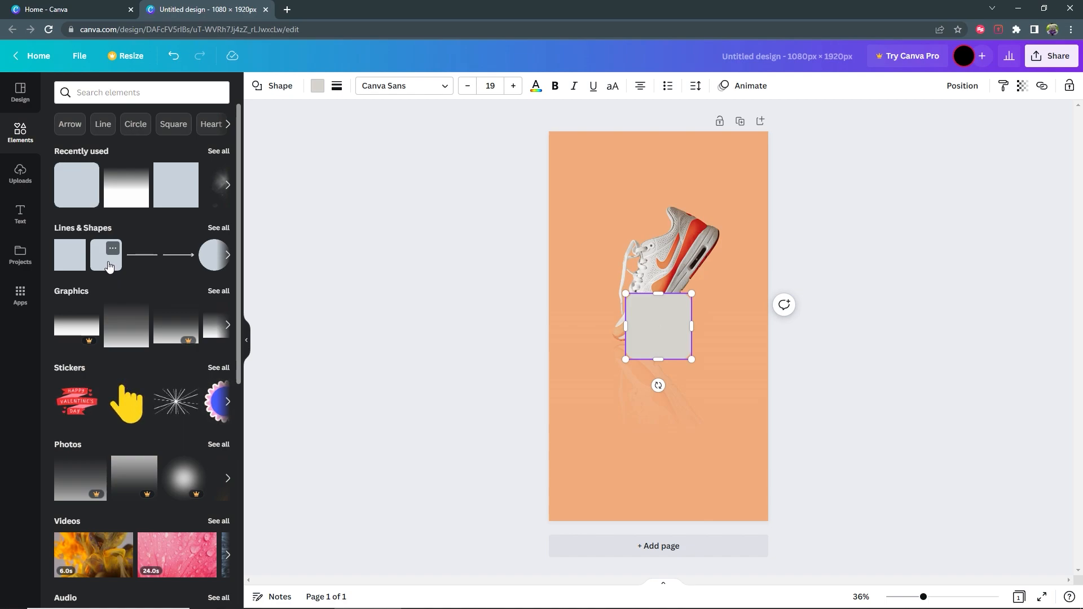
left_click(331, 355)
left_click_drag(676, 333, 670, 482)
left_click_drag(652, 439, 654, 481)
left_click_drag(925, 602, 933, 599)
scroll(866, 445, "down", 3)
left_click_drag(697, 483, 729, 483)
Step: Fill the rounded button shape with the red from the shoe's photo colors and nudge it slightly up and towards the page center
left_click(321, 86)
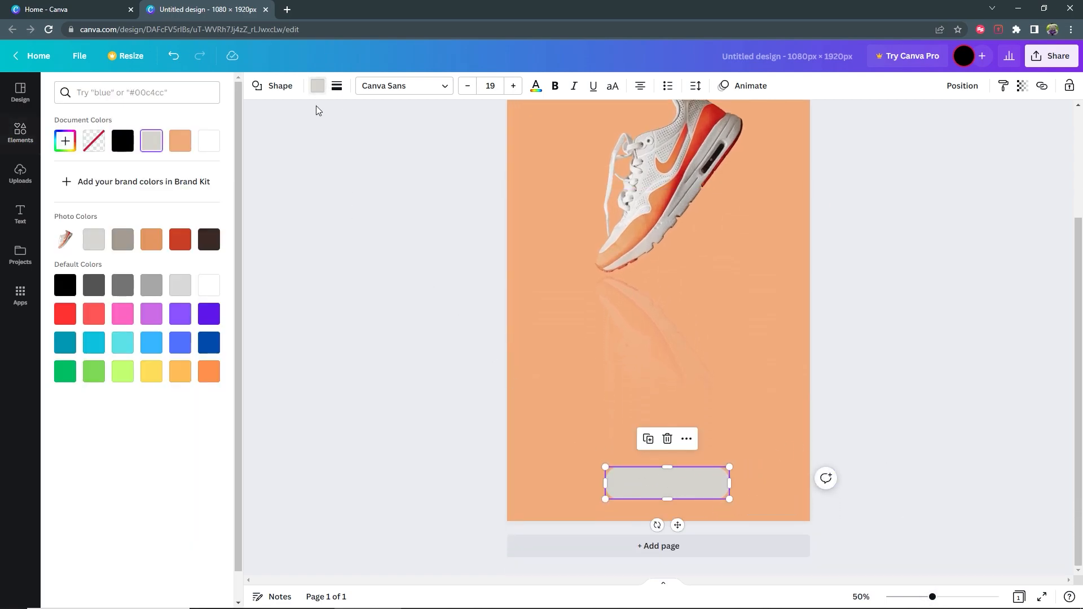
left_click(180, 239)
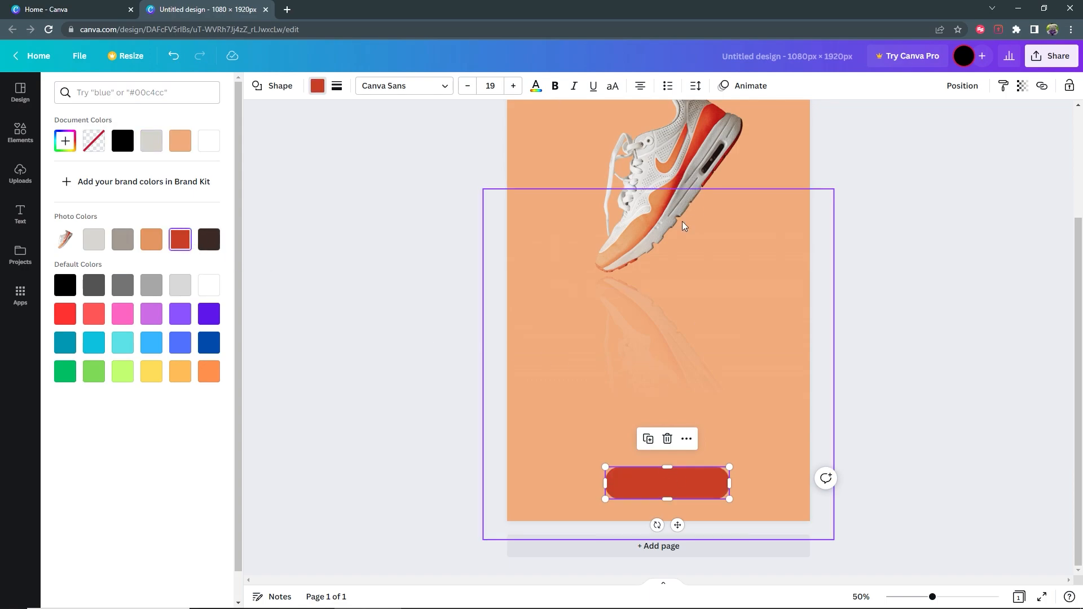
left_click_drag(662, 486, 660, 481)
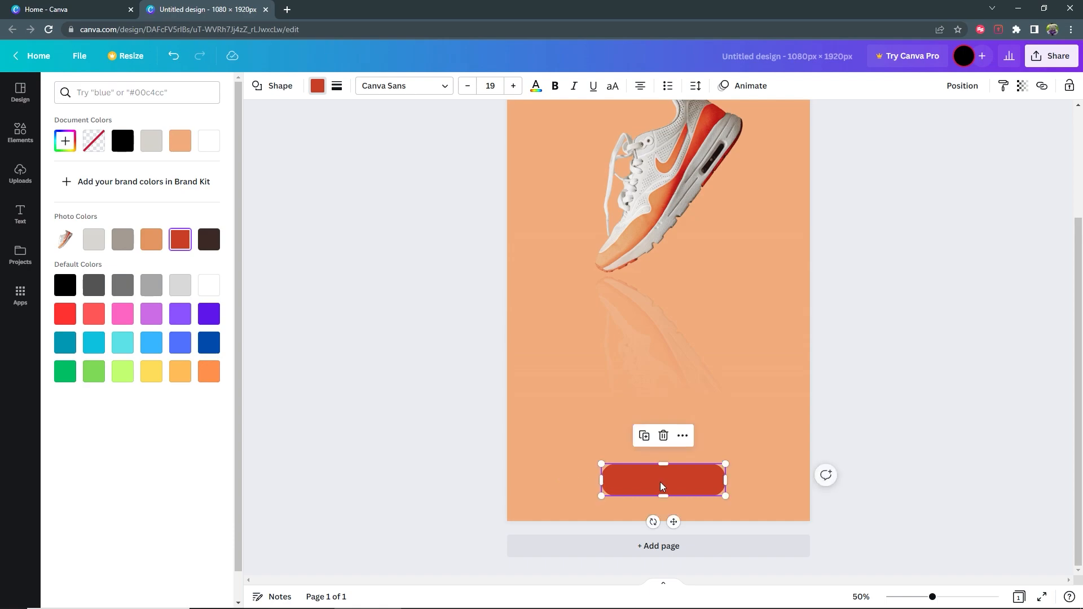
left_click(428, 352)
left_click(424, 340)
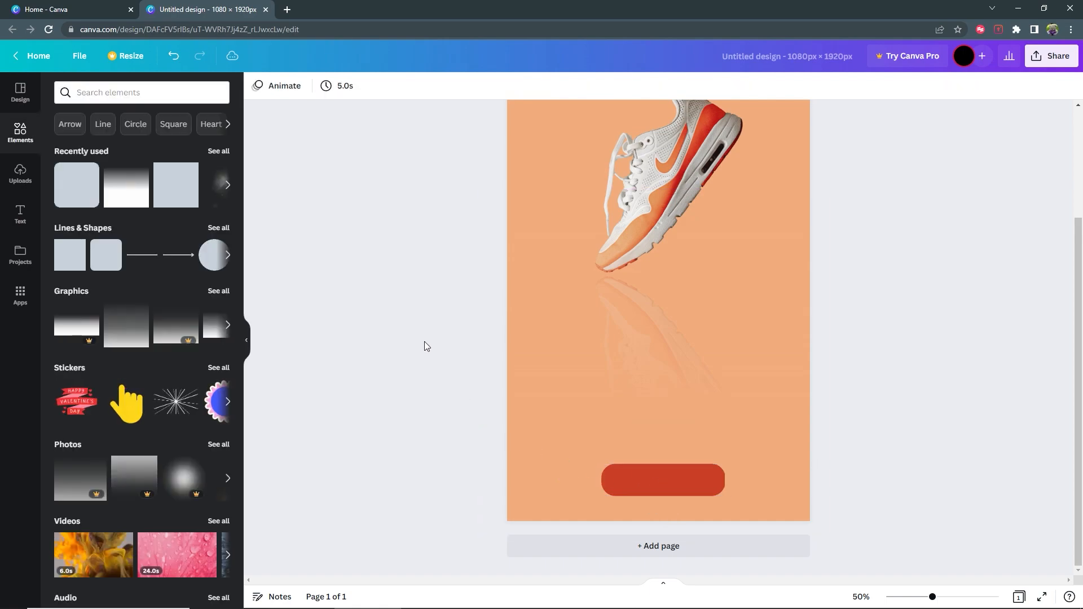
Step: Add a subheading text reading "Shop Now" to the page
left_click(24, 219)
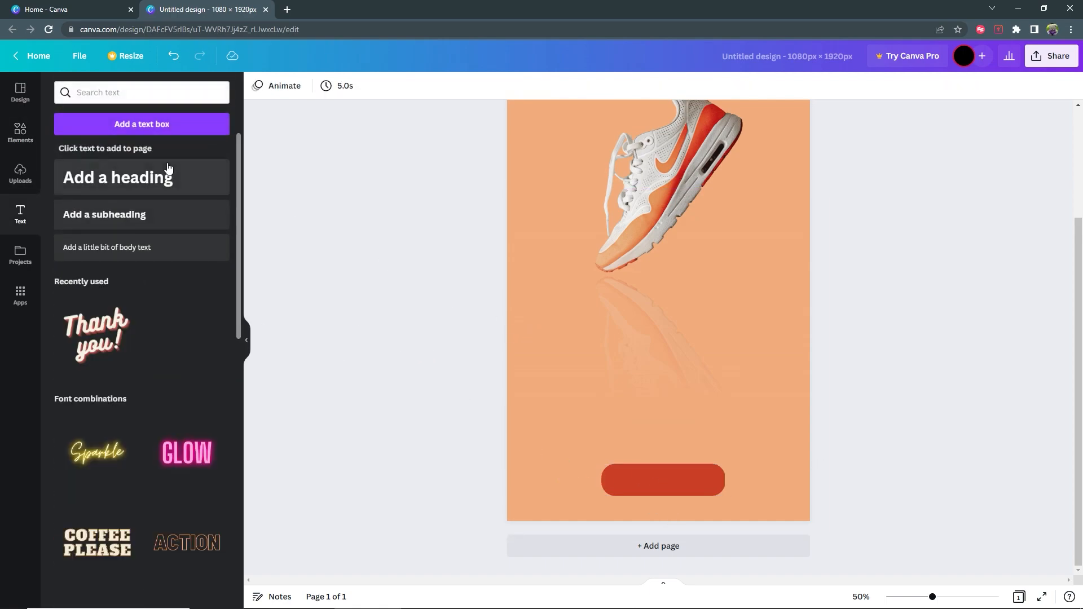
left_click(186, 221)
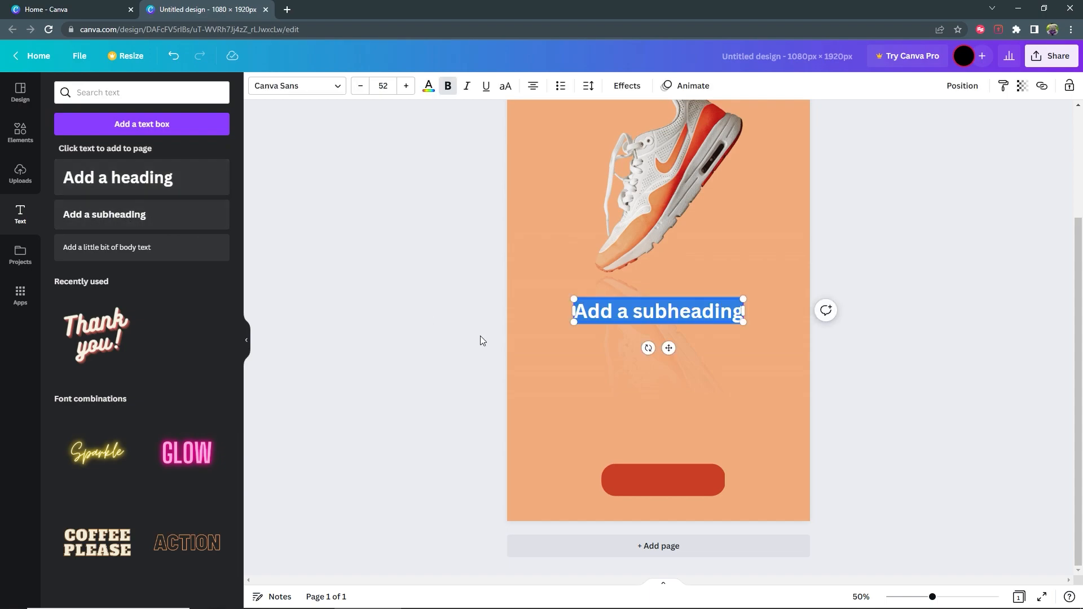
type("Shop Now")
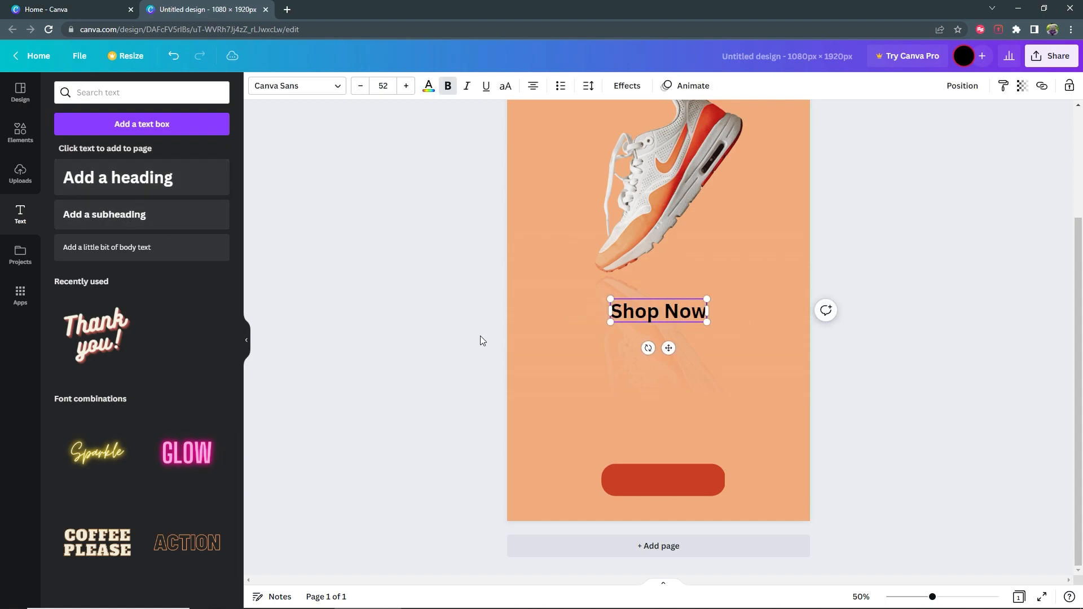
left_click(438, 255)
Step: Color the "Shop Now" text white and place it centered on the red button
left_click(632, 311)
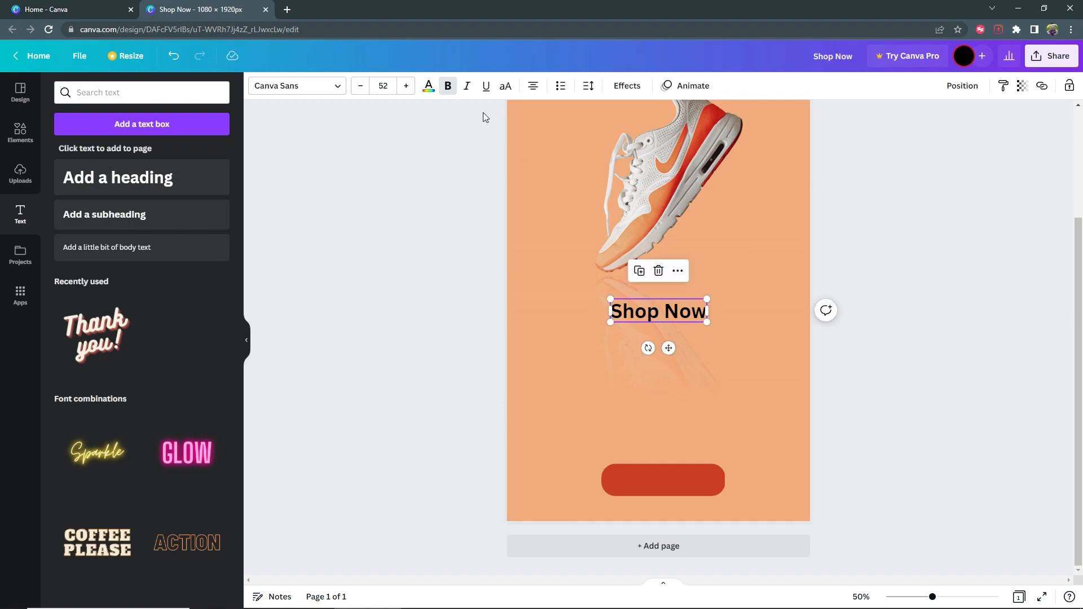
left_click(429, 86)
left_click(180, 140)
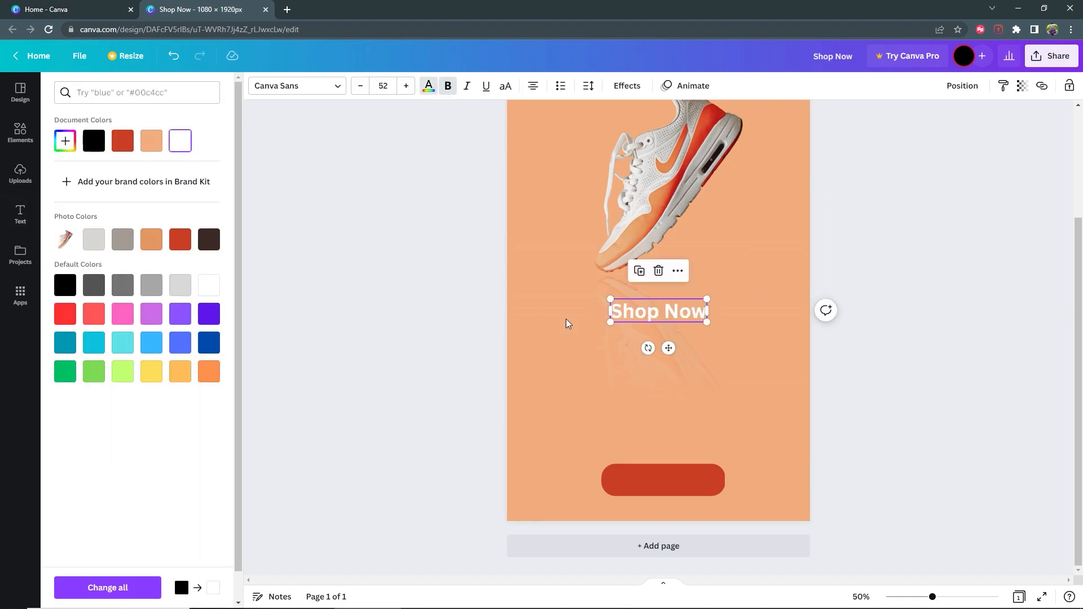
left_click_drag(654, 322, 656, 480)
Step: Set the "Shop Now" text to the Alegreya font, widen its letter spacing and keep it centered on the button
left_click(310, 88)
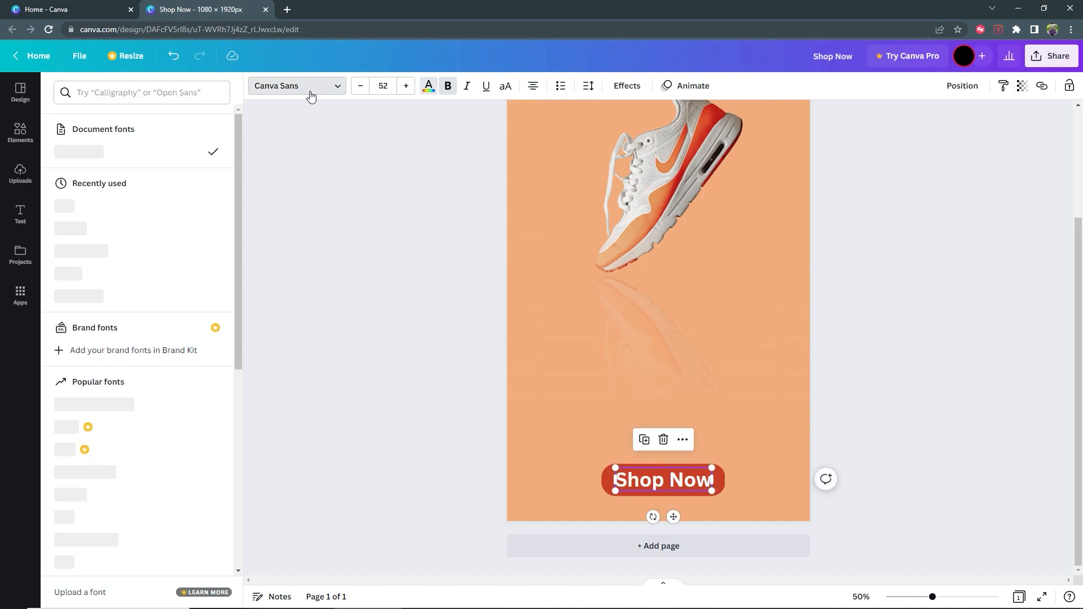
left_click(105, 226)
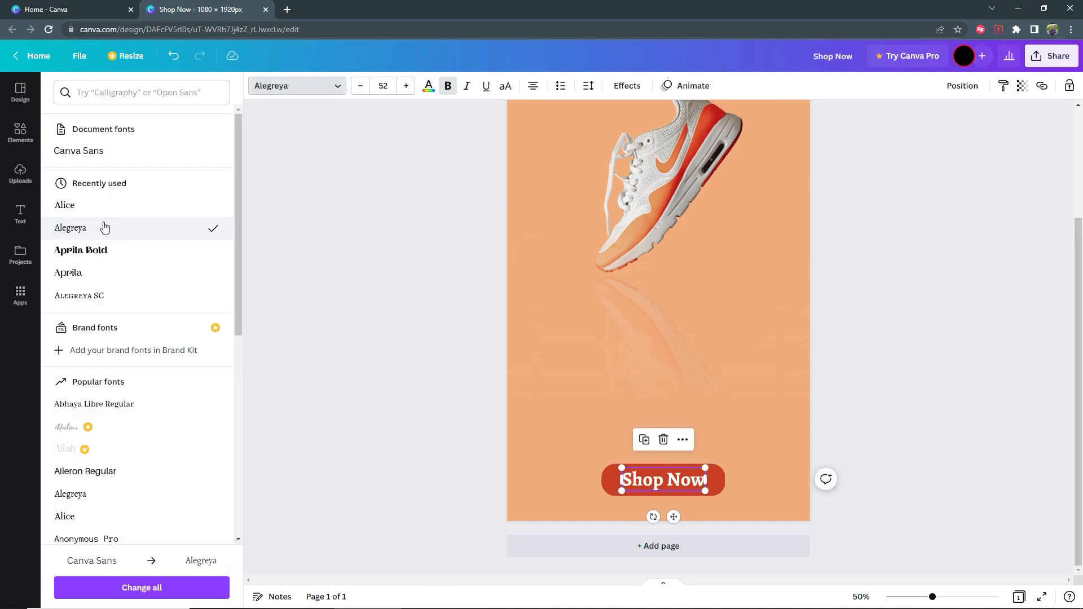
left_click(587, 85)
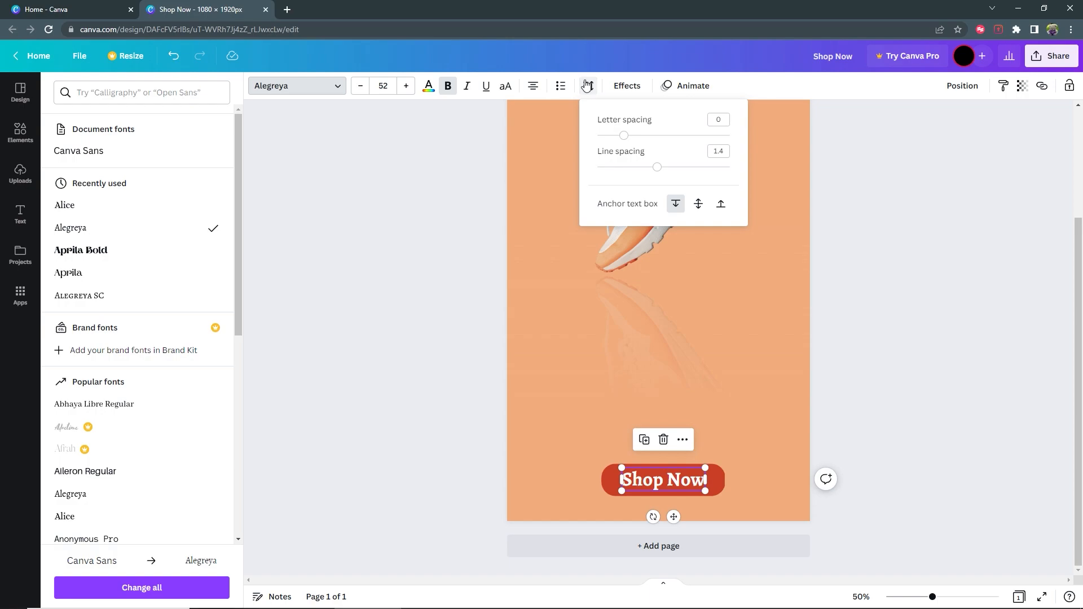
left_click_drag(622, 138, 638, 139)
left_click(471, 258)
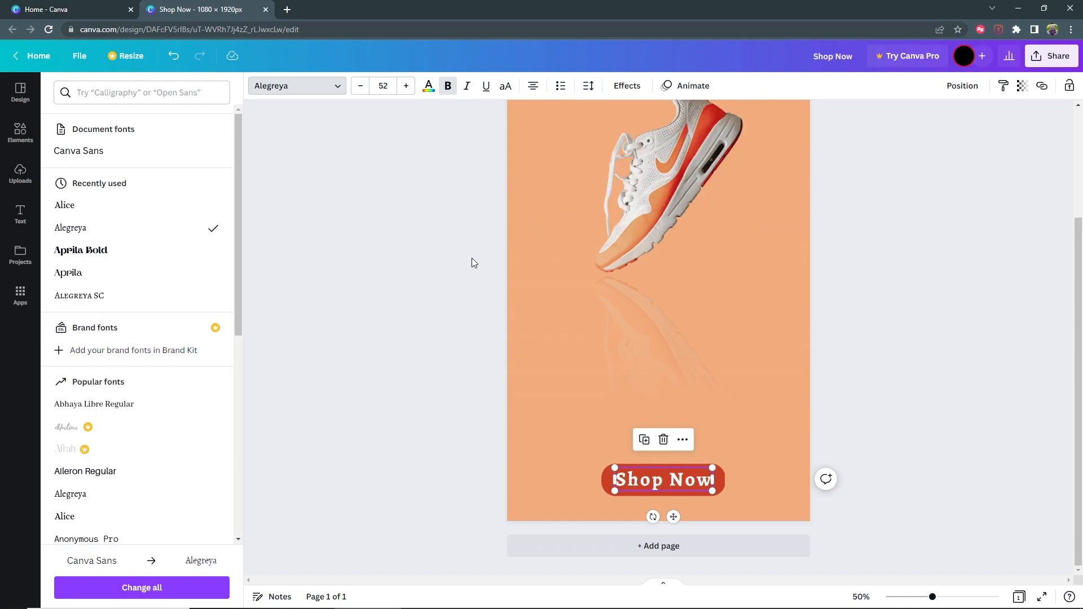
left_click(441, 313)
left_click_drag(686, 481, 684, 480)
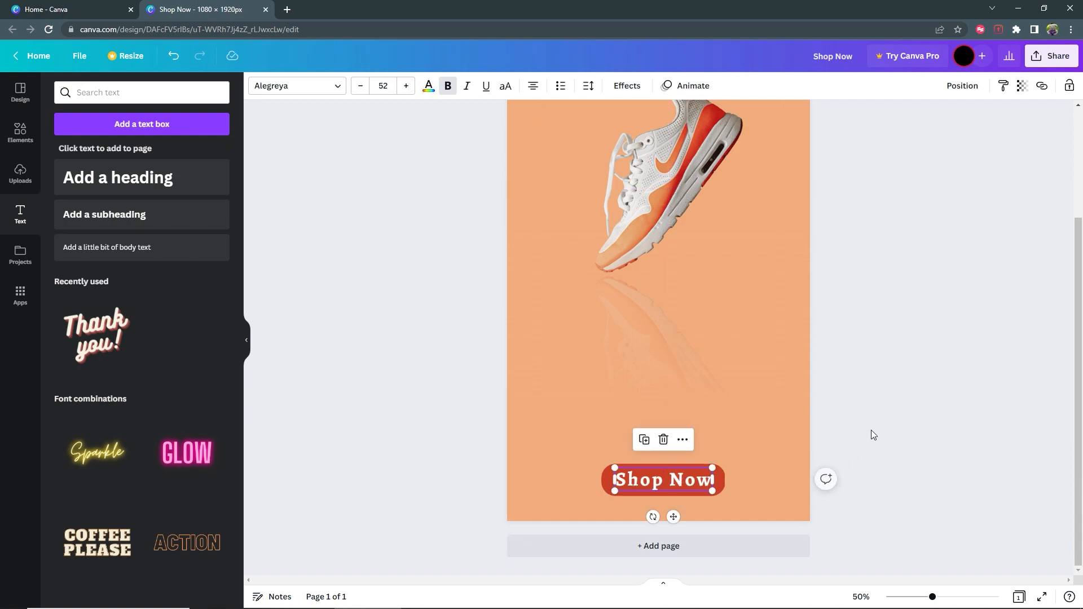
left_click(895, 405)
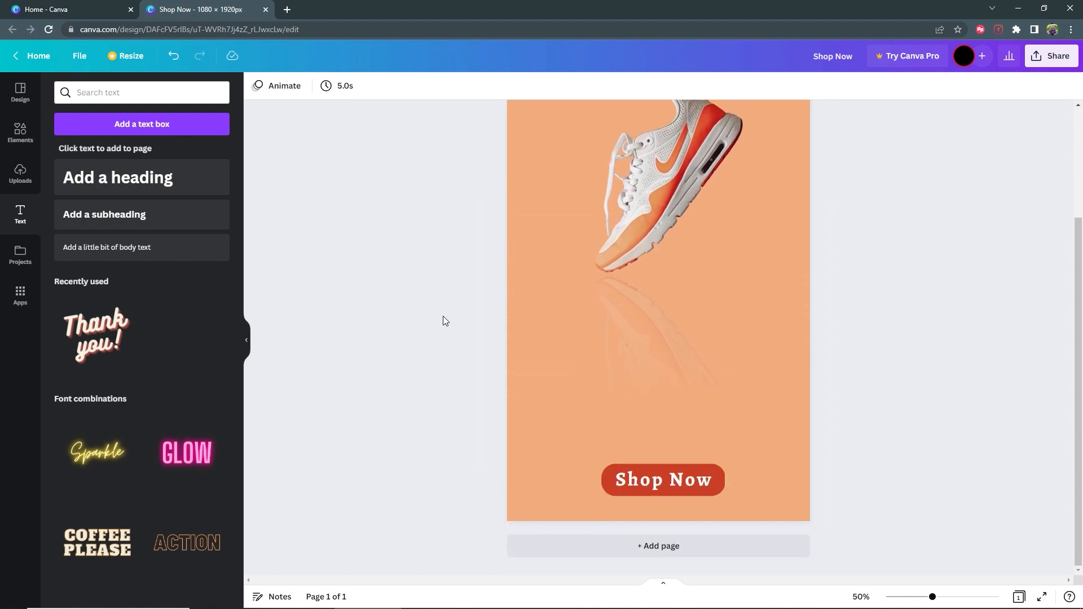
Step: Add a subheading reading "This shoe is very comfortable feels like you are walkin on clouds" to the page
left_click(126, 213)
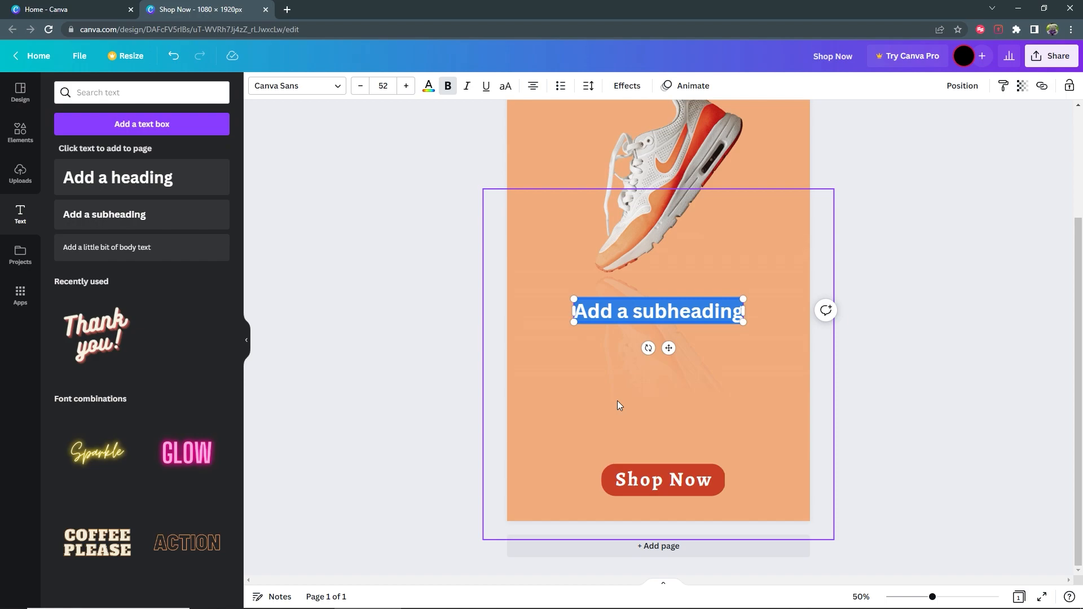
type("Th")
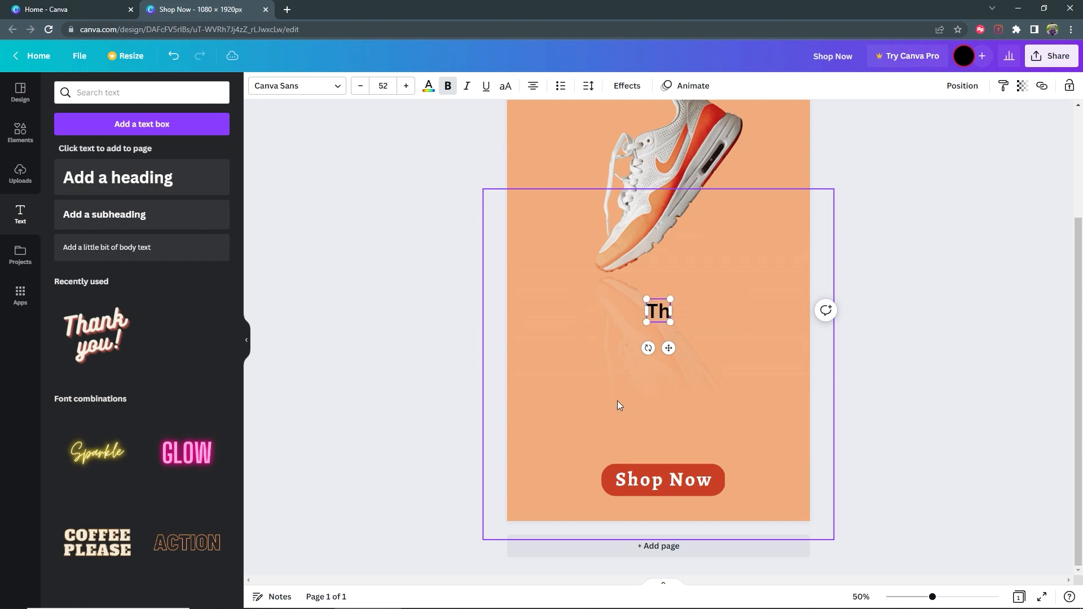
type("is shoe")
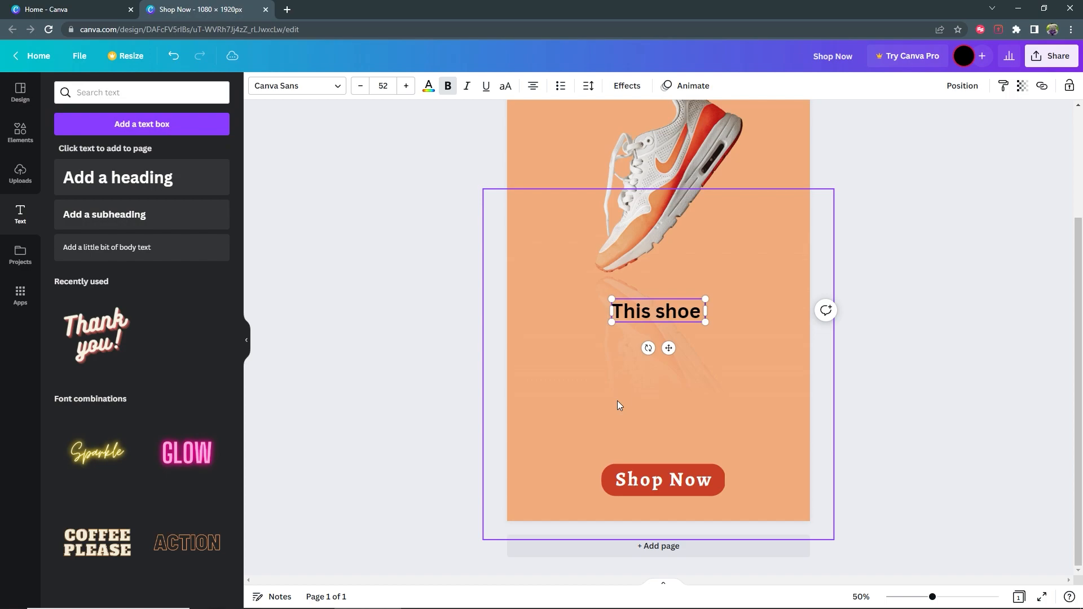
type(" is very compfo")
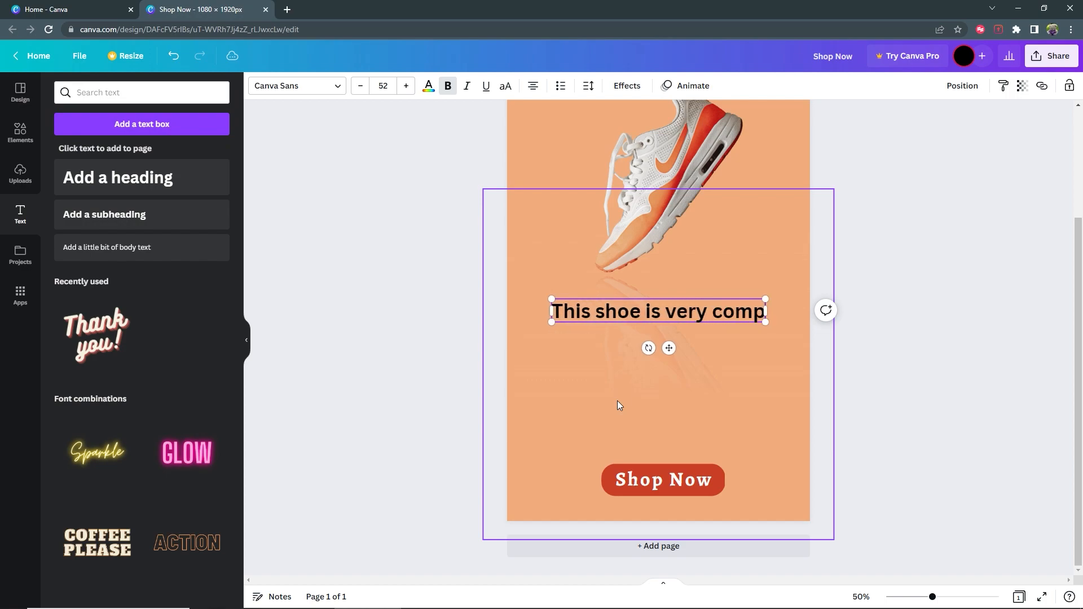
key("BackSpace")
key("BackSpace")
key("BackSpace")
type("fort")
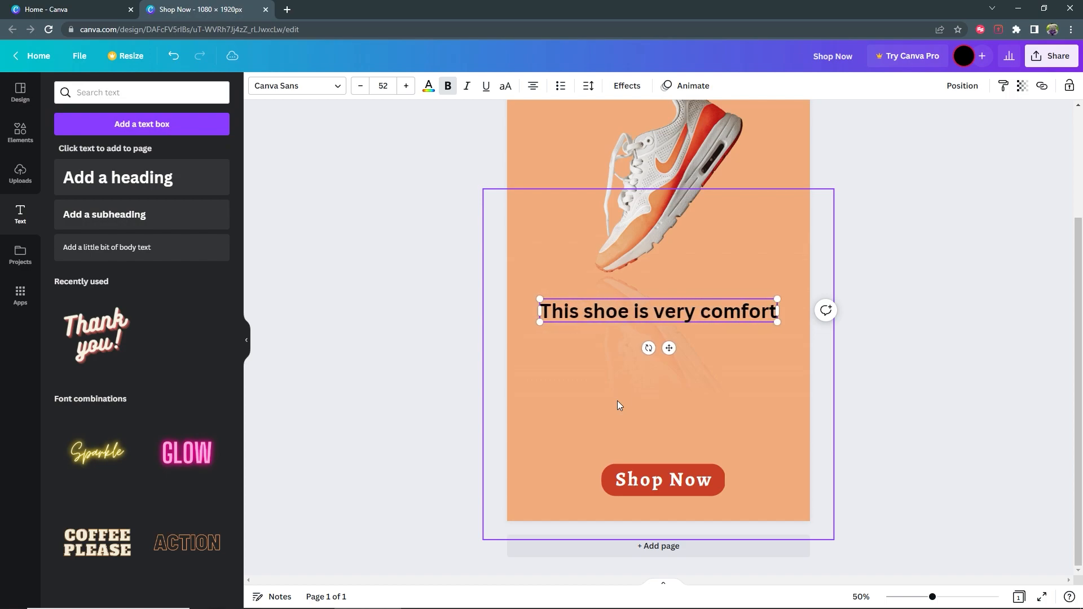
type("able")
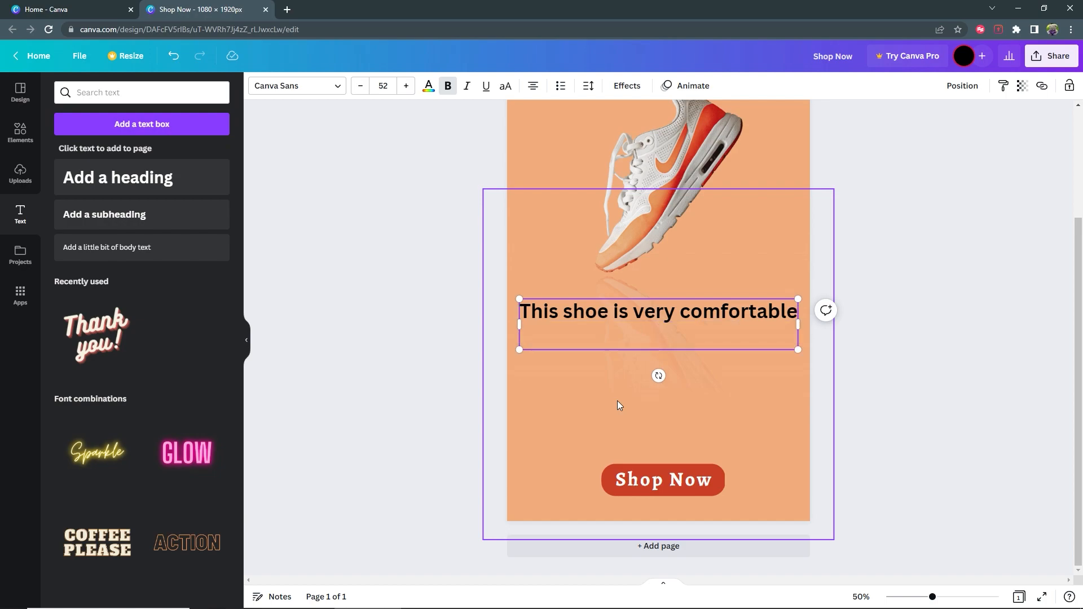
type(" feels like y")
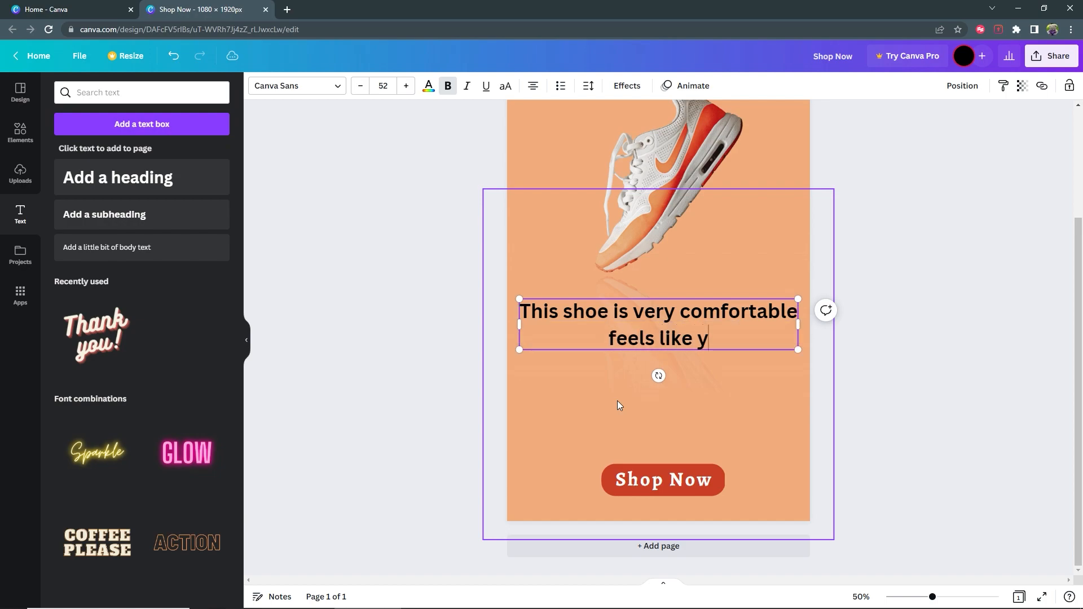
type("ou are walkin")
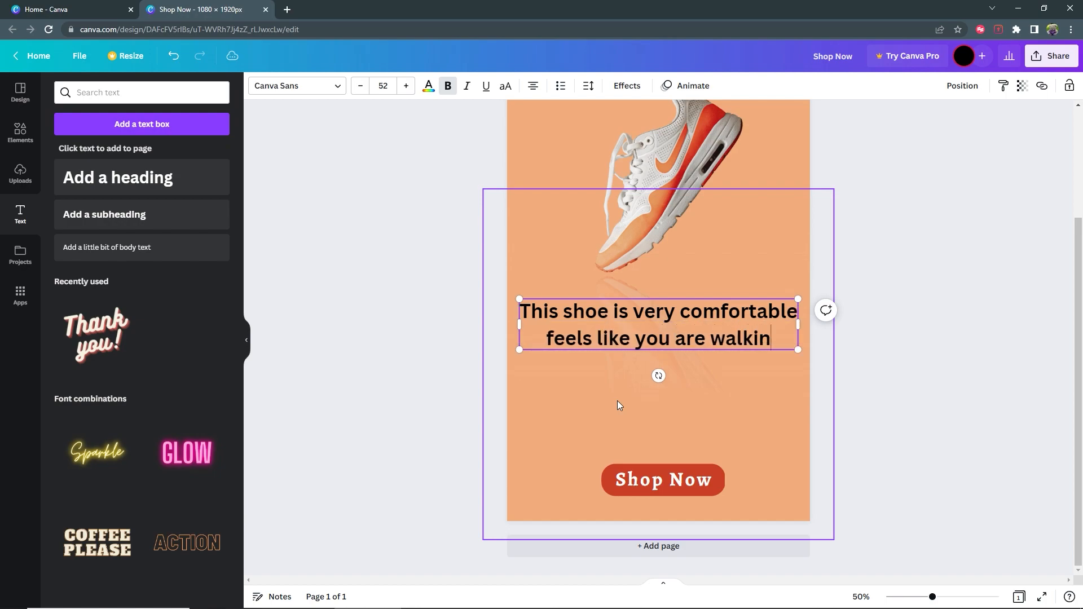
type(" on clouds")
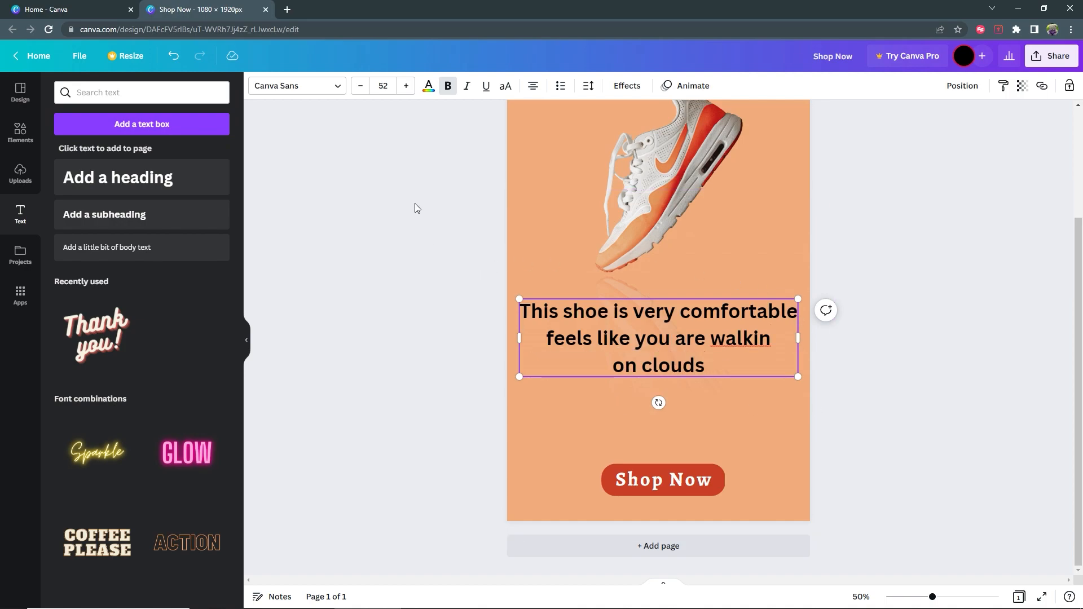
Step: Try to color the new description text white
left_click(431, 86)
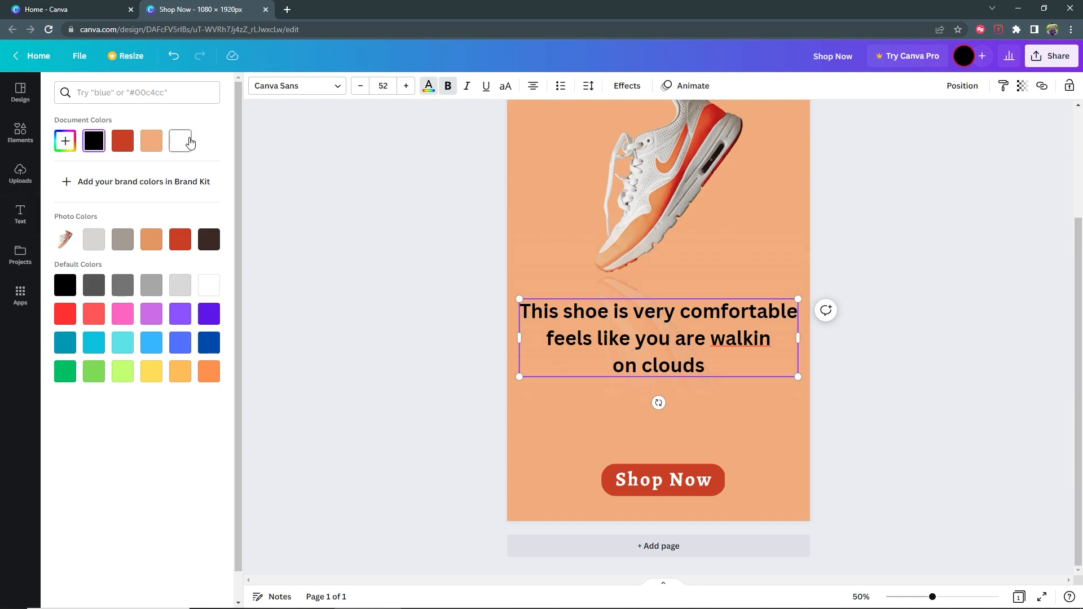
left_click(188, 142)
left_click(587, 323)
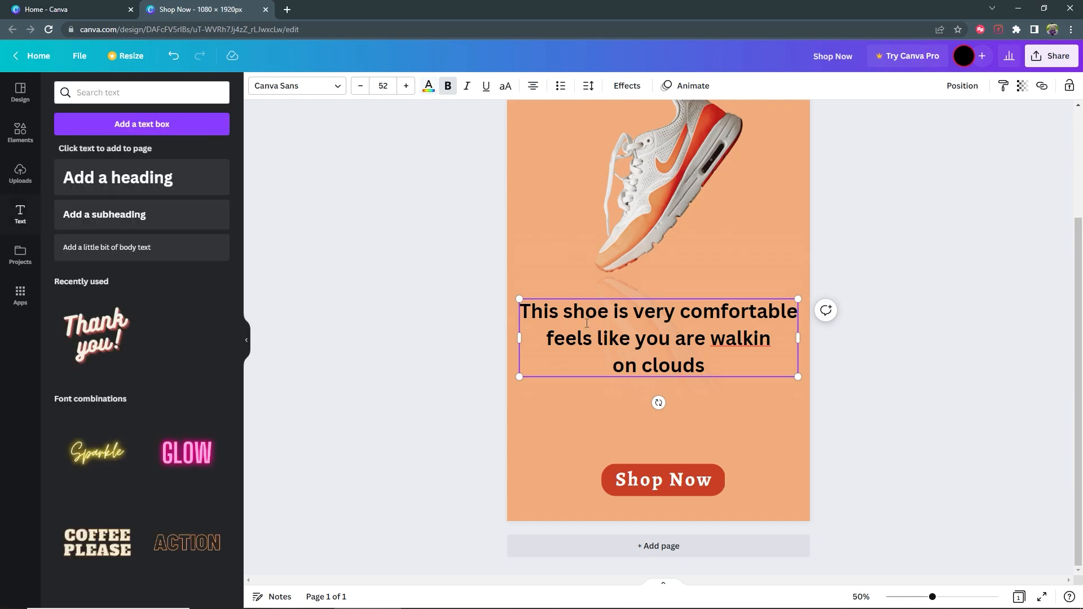
Step: Correct "walkin" to "walking" in the description text
left_click(421, 355)
left_click(766, 340)
left_click(770, 340)
type("g")
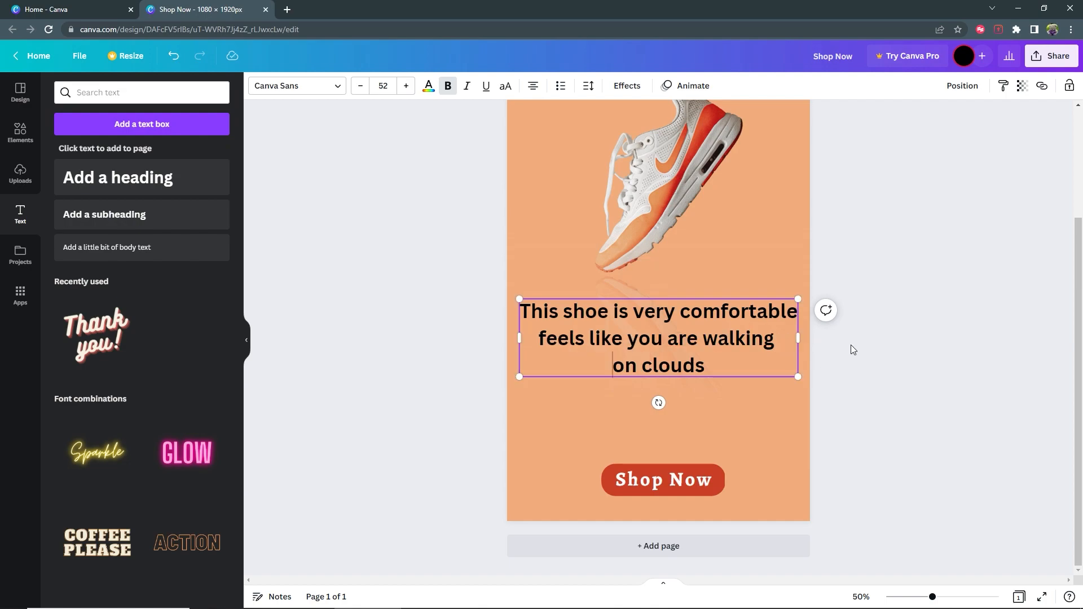
left_click(919, 345)
Step: Color the whole shoe description text white
left_click(748, 340)
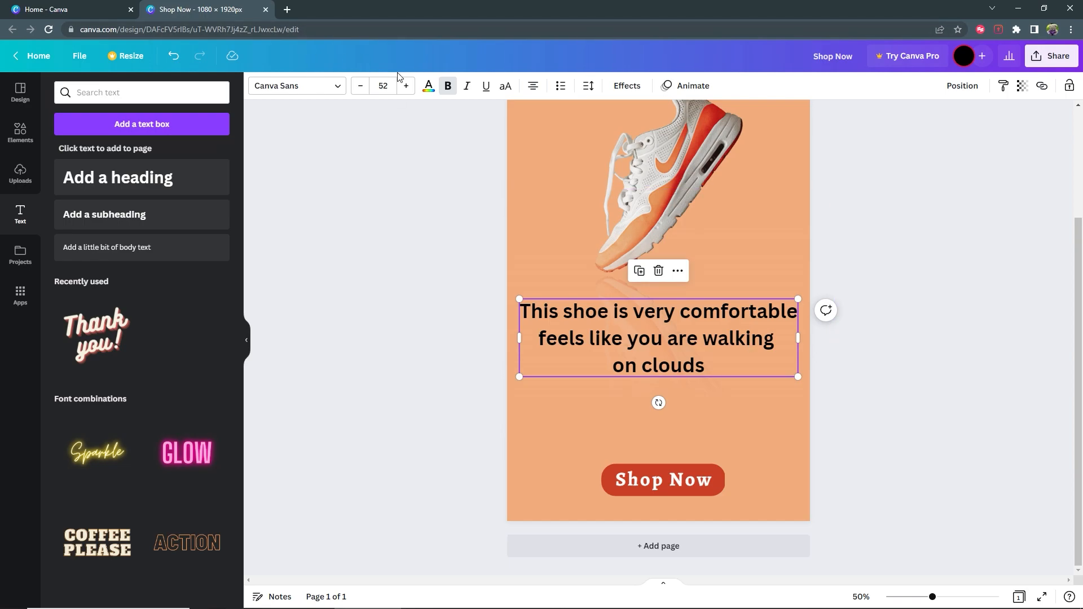
left_click(428, 87)
left_click(180, 141)
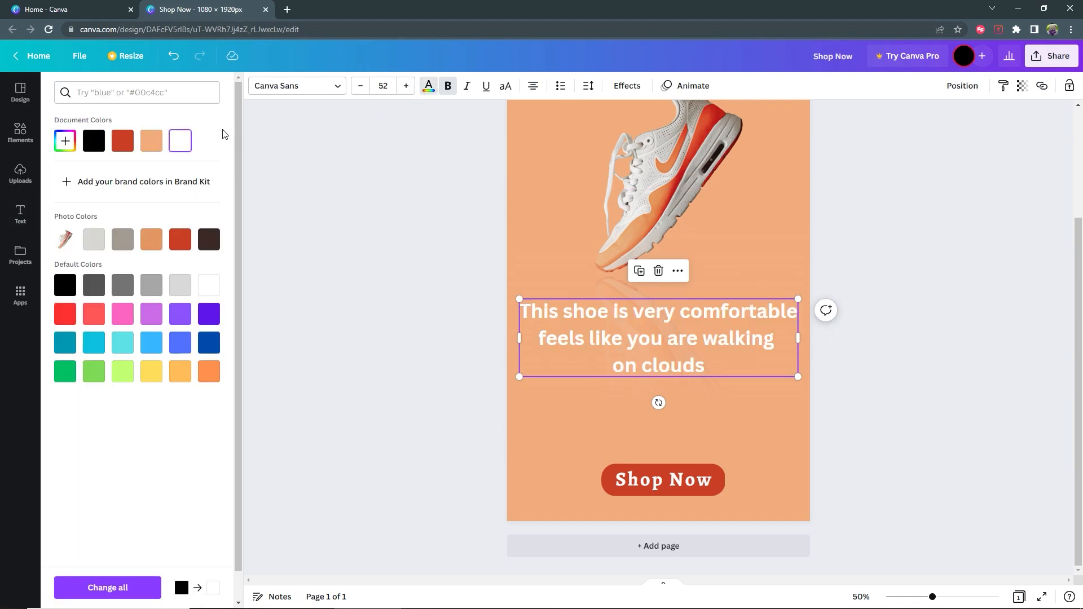
Step: Set the description text to the Alice font and move it down to just above the "Shop Now" button
left_click(303, 94)
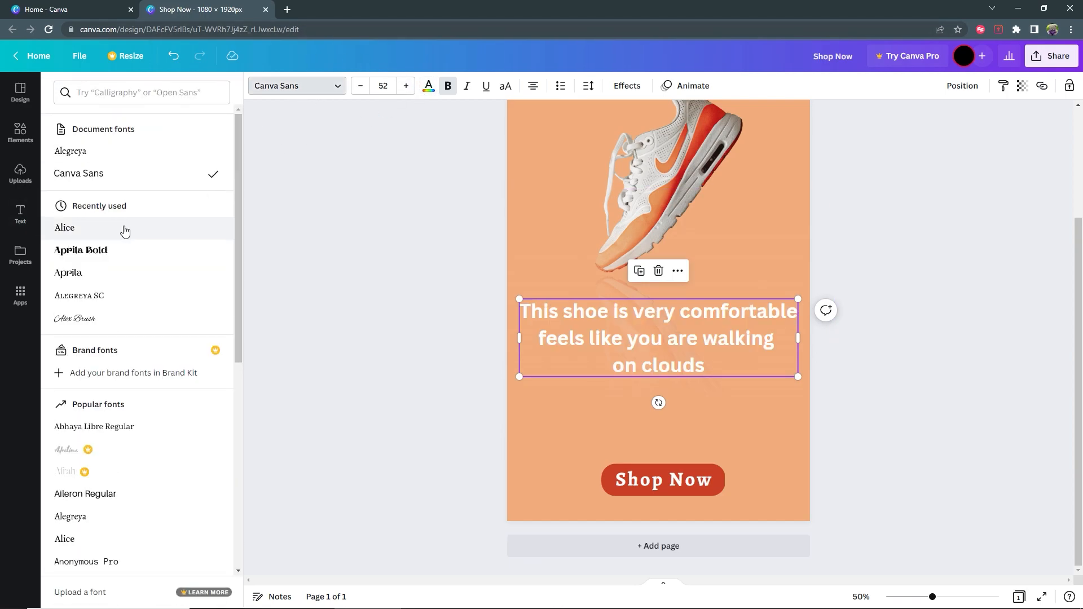
left_click(98, 227)
left_click_drag(662, 356, 671, 411)
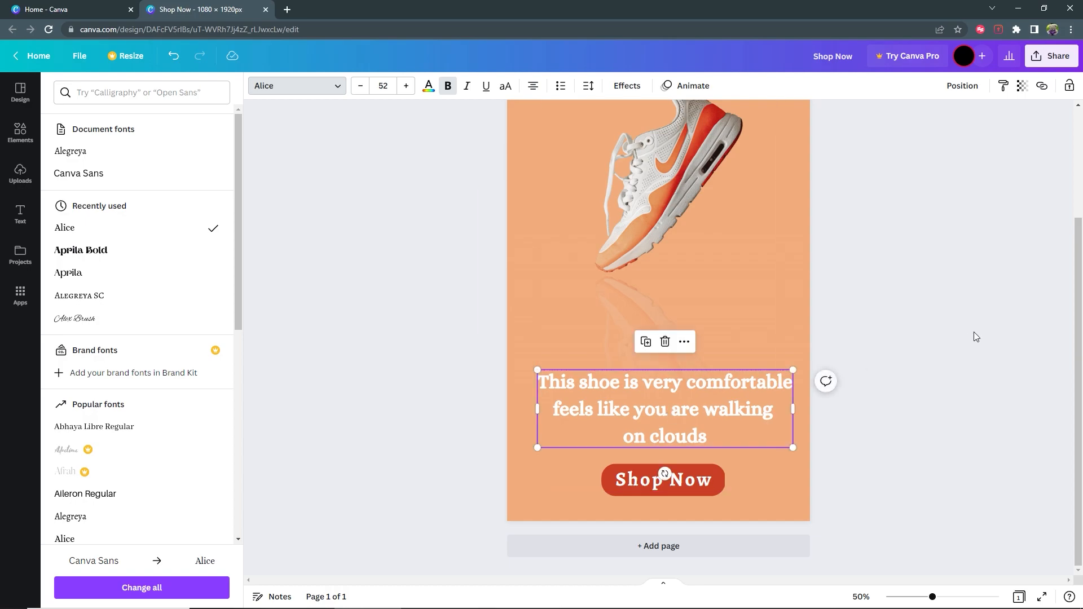
Step: Set the description text to the Arapey font with a letter spacing of 43
left_click(587, 85)
left_click_drag(625, 139, 631, 139)
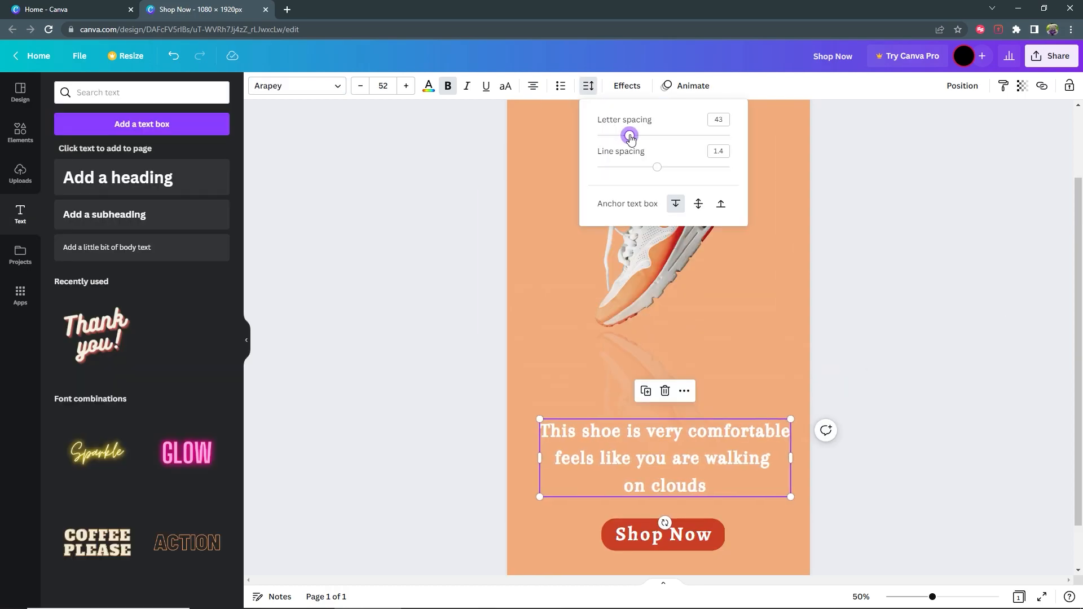
left_click(385, 353)
left_click(385, 353)
Step: Add a heading reading "COMFORT" to the page
scroll(389, 355, "up", 1)
scroll(389, 354, "down", 1)
scroll(389, 354, "up", 2)
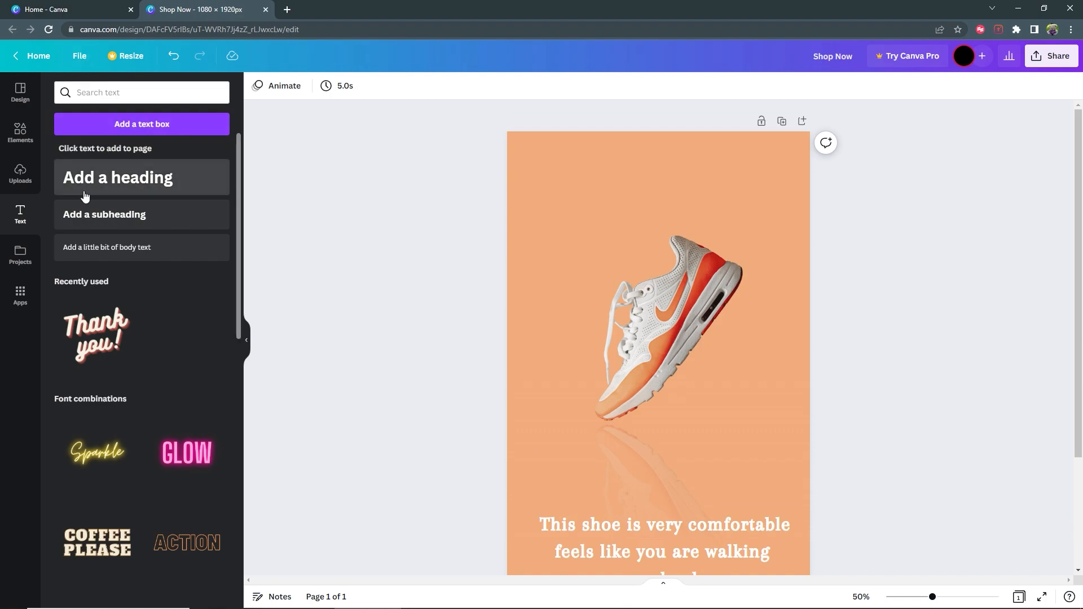
left_click(128, 178)
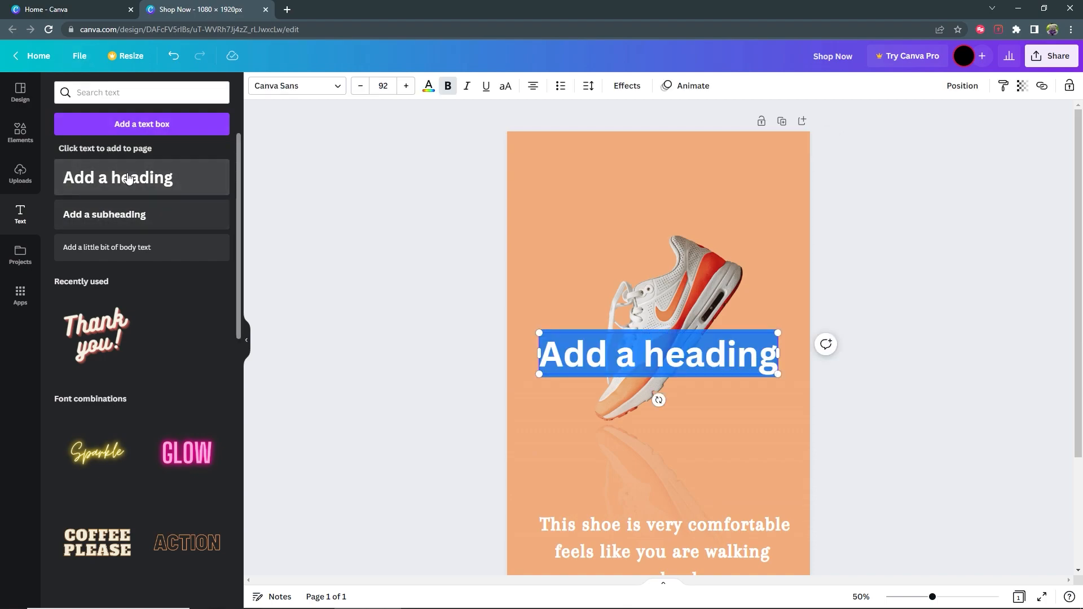
type("Co")
key("BackSpace")
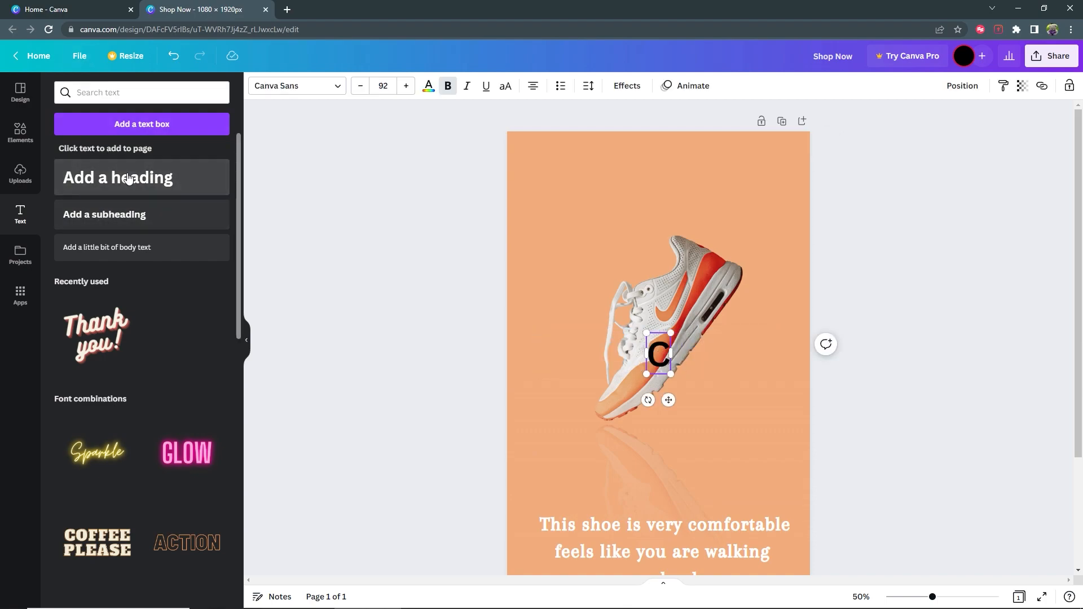
type("OMFORT")
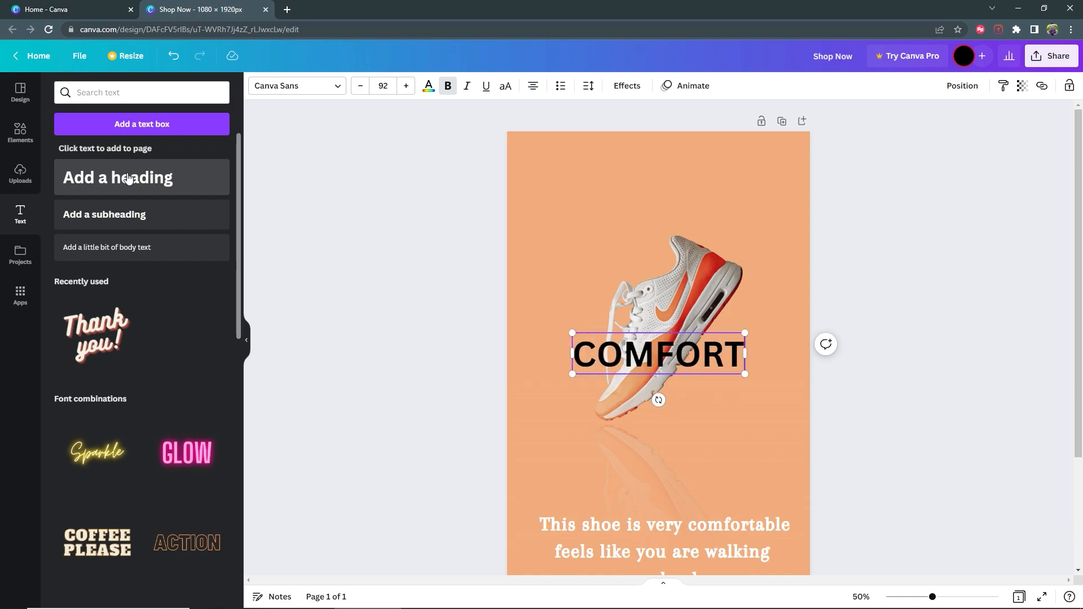
left_click(884, 391)
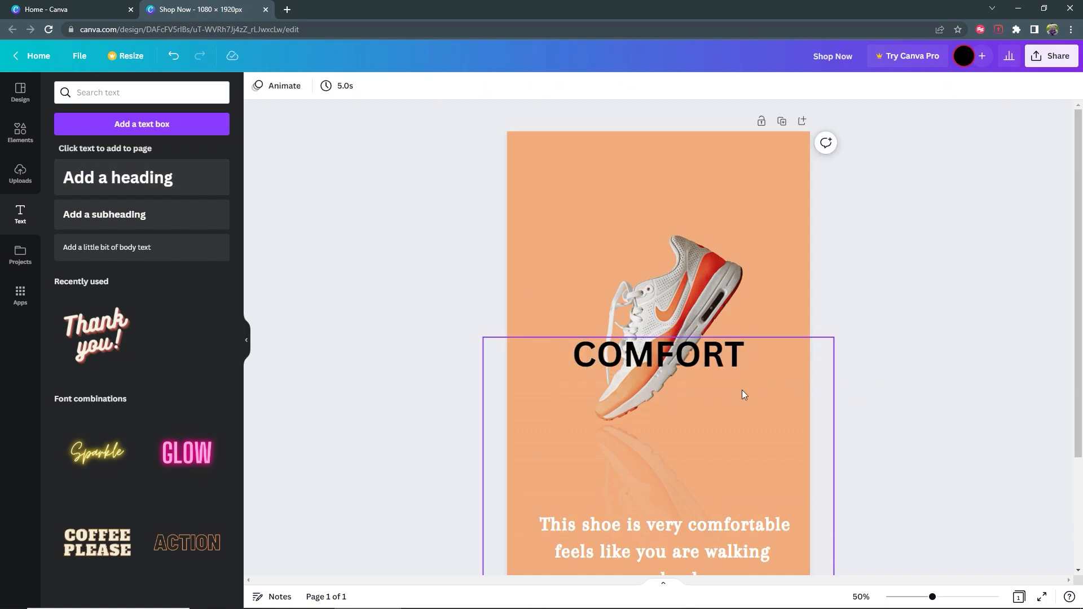
Step: Enlarge the "COMFORT" heading to about size 138 and move it up across the top of the shoe
left_click(725, 365)
left_click_drag(745, 373, 831, 429)
left_click_drag(774, 362, 728, 249)
Step: Color the "COMFORT" heading white and apply the Hollow text effect to it
left_click(428, 88)
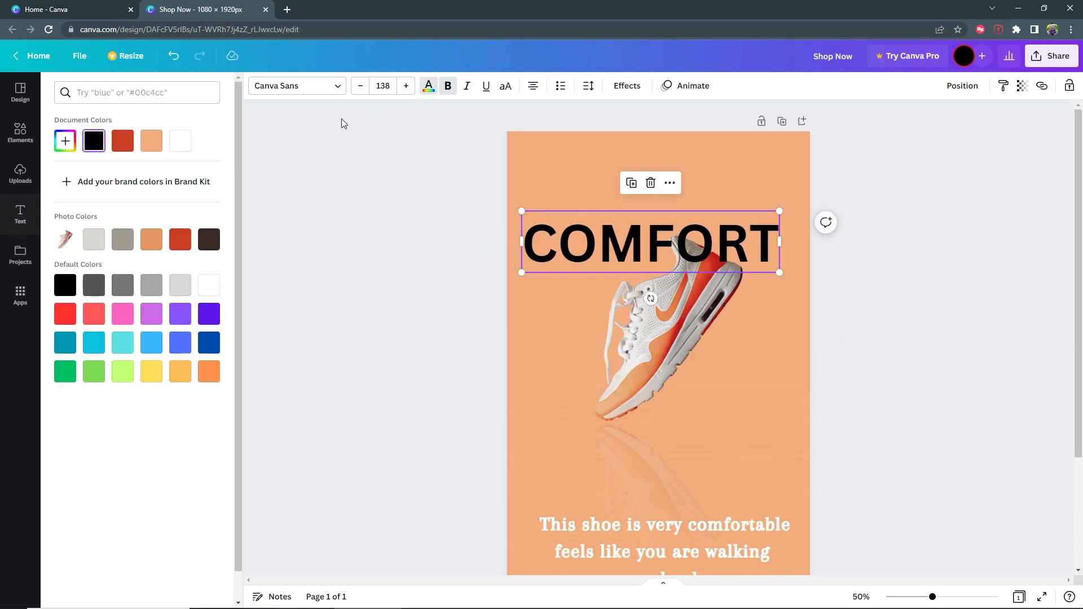
left_click(180, 138)
left_click(627, 86)
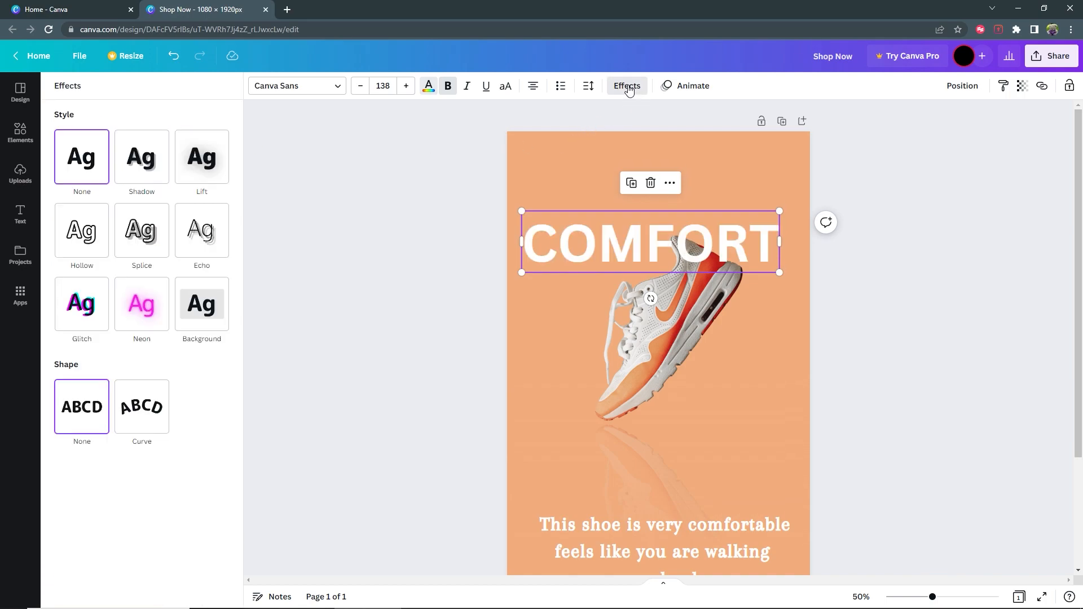
left_click(84, 236)
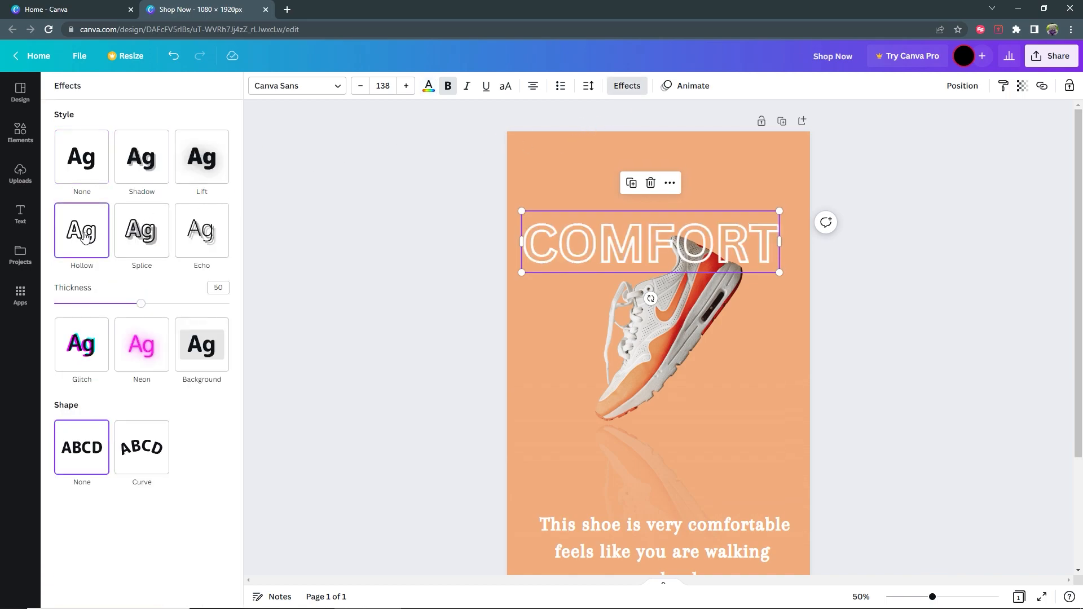
Step: Send the "COMFORT" heading behind the shoe and nudge it slightly up
right_click(705, 255)
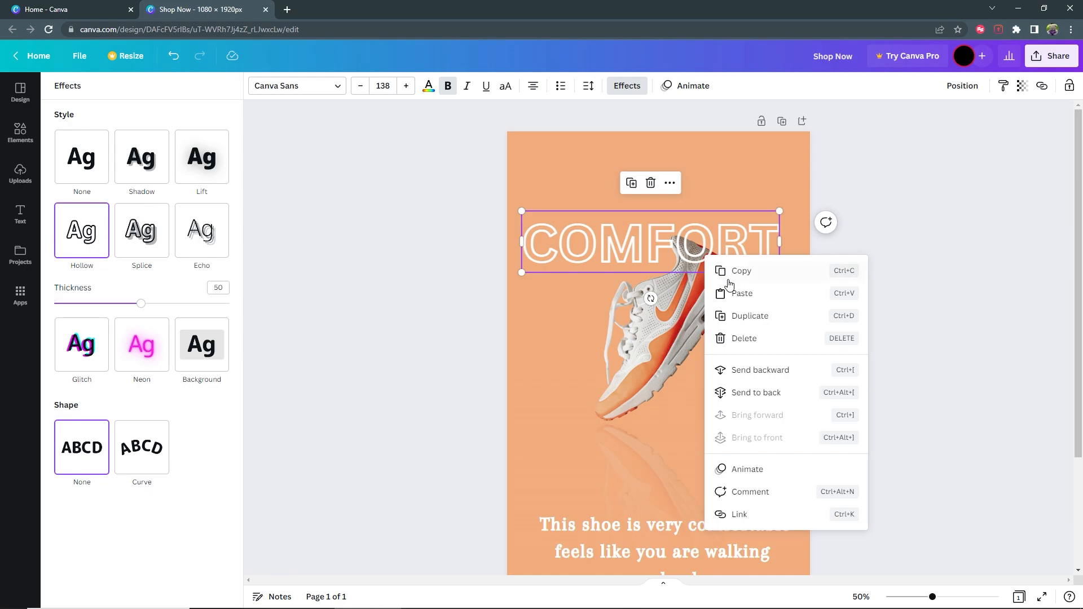
left_click(760, 370)
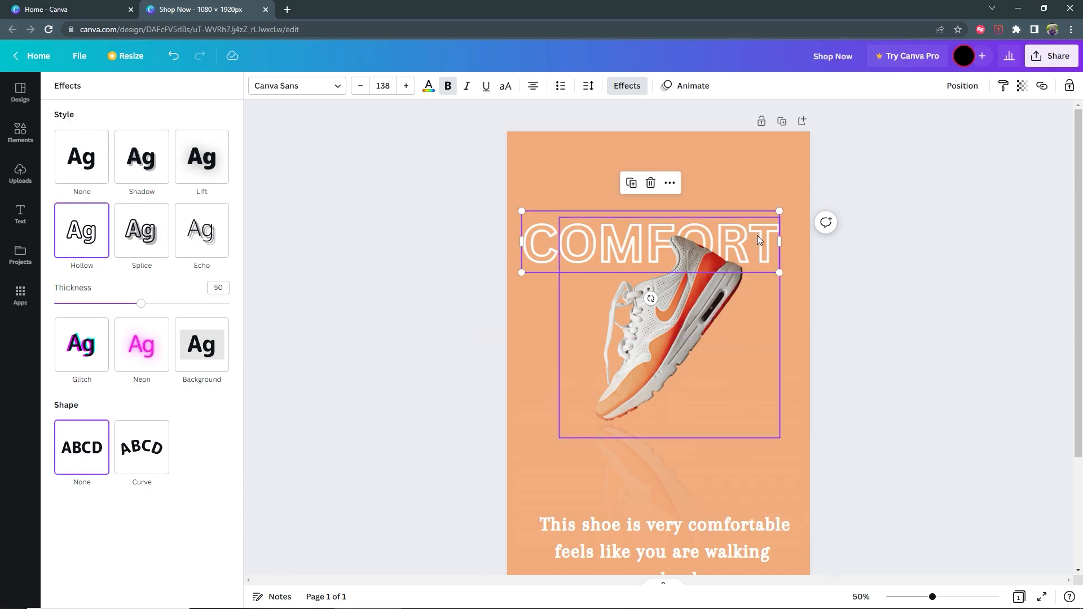
left_click_drag(529, 243, 547, 232)
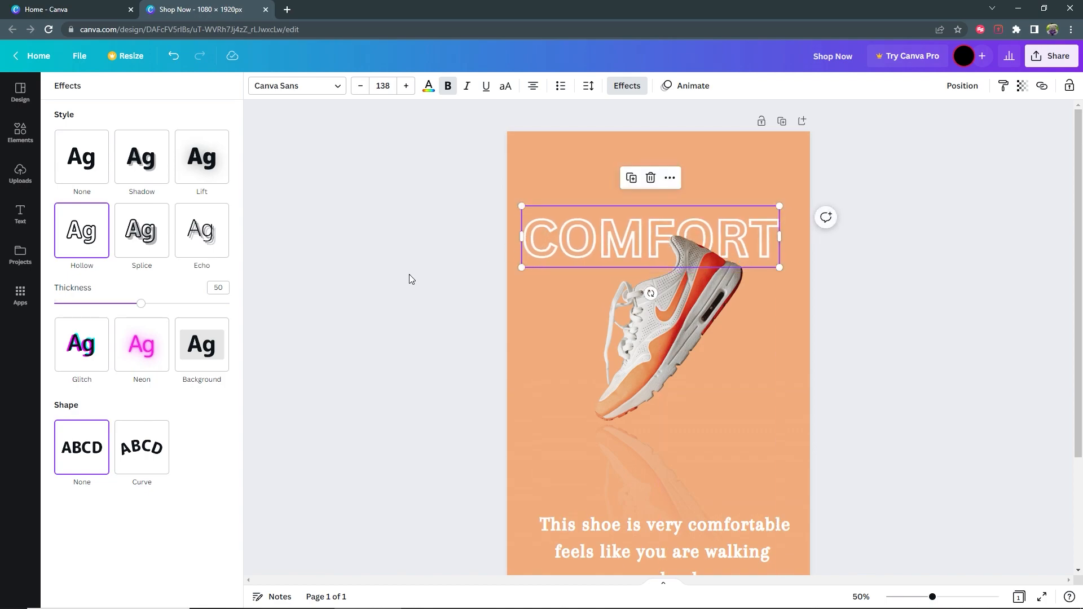
left_click(386, 266)
Step: Add a subheading reading "WALK IN" and place it directly above the first letters of "COMFORT"
left_click(131, 226)
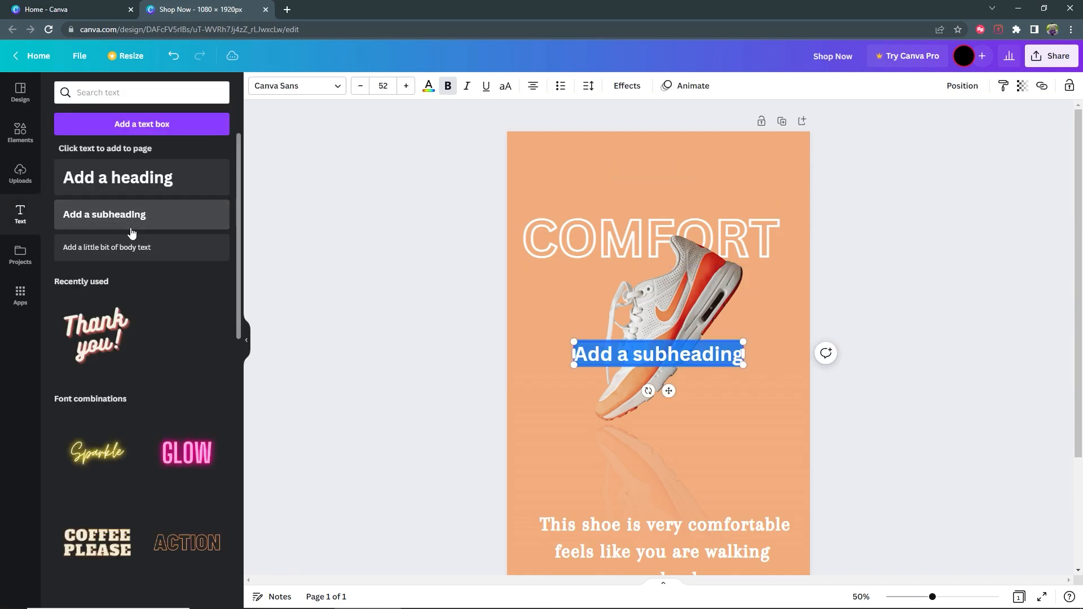
type("WALK IN")
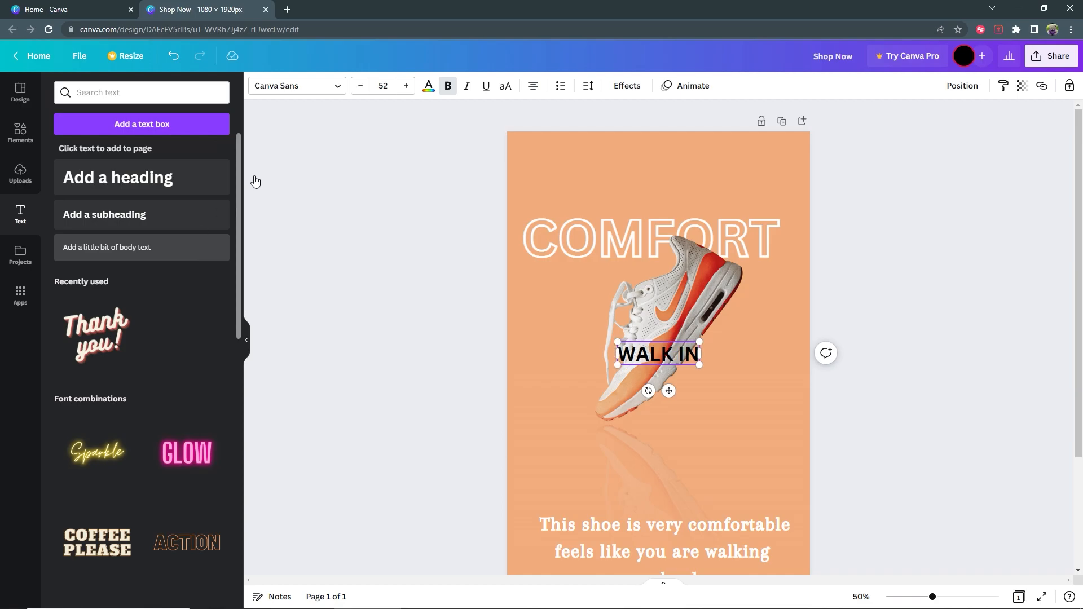
left_click(435, 188)
left_click_drag(661, 346, 570, 191)
Step: Color the "WALK IN" text white and enlarge it to about size 64
left_click(428, 86)
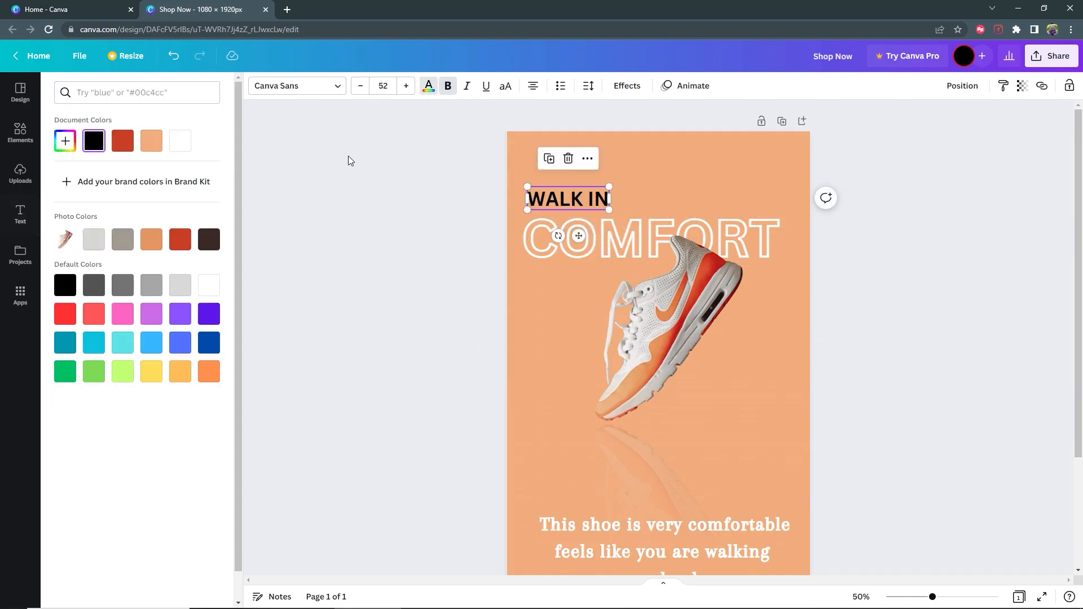
left_click(180, 140)
left_click_drag(606, 208, 626, 212)
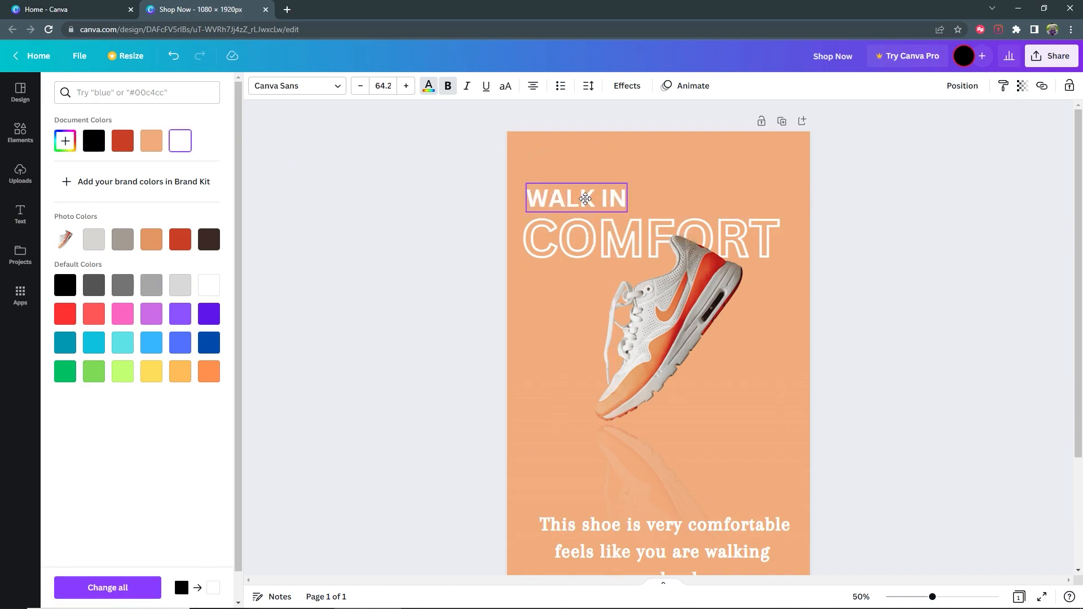
left_click(394, 251)
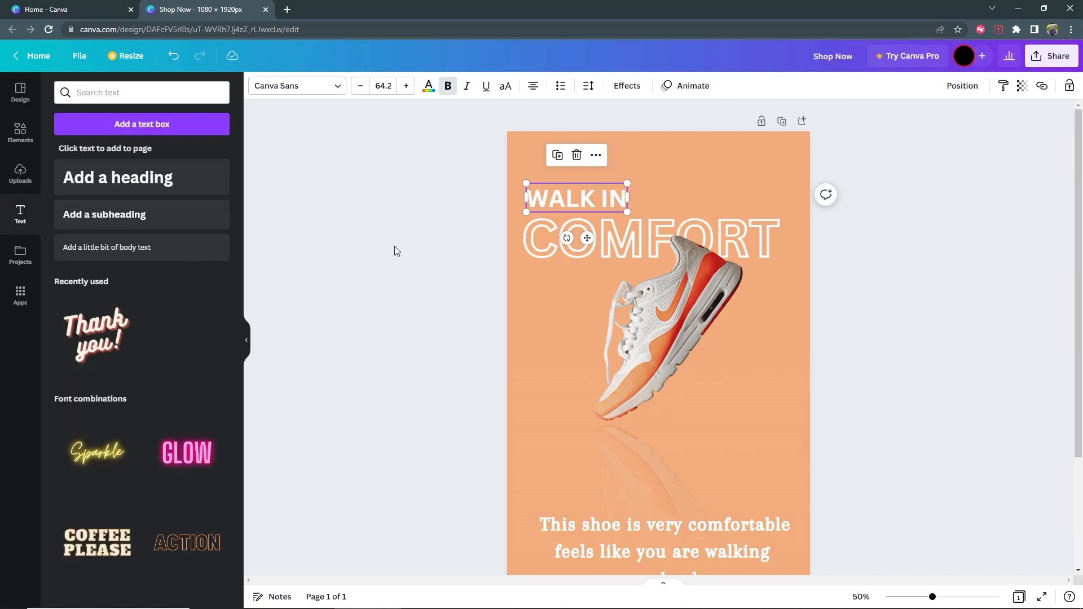
left_click(431, 287)
Step: Lower the transparency value of the hollow "COMFORT" heading to 31 so it fades into the orange background
scroll(941, 322, "down", 3)
scroll(941, 323, "up", 2)
scroll(939, 321, "down", 2)
scroll(930, 330, "up", 3)
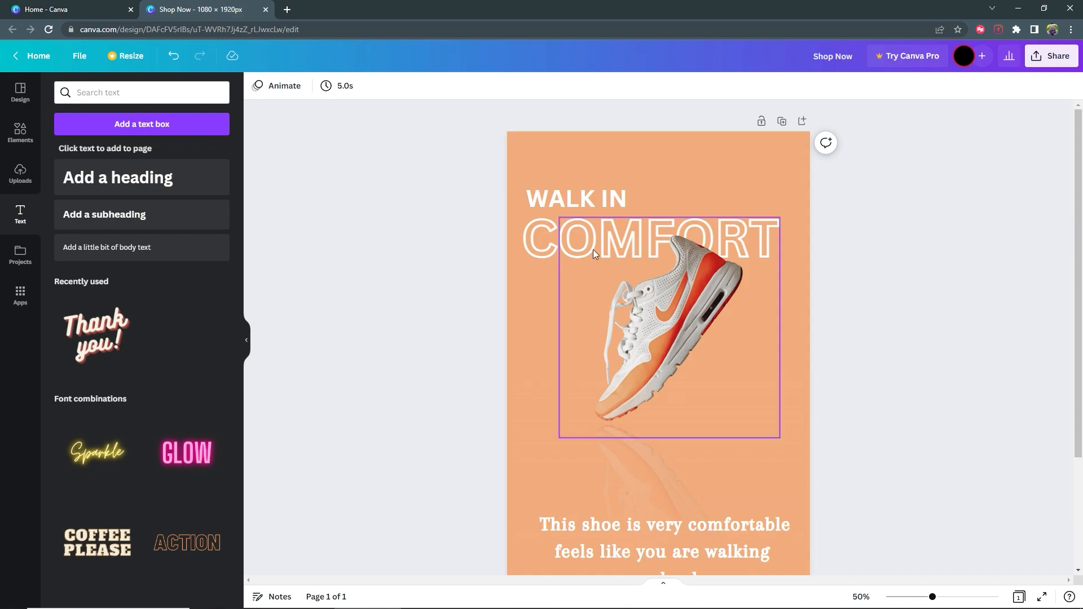
left_click(546, 242)
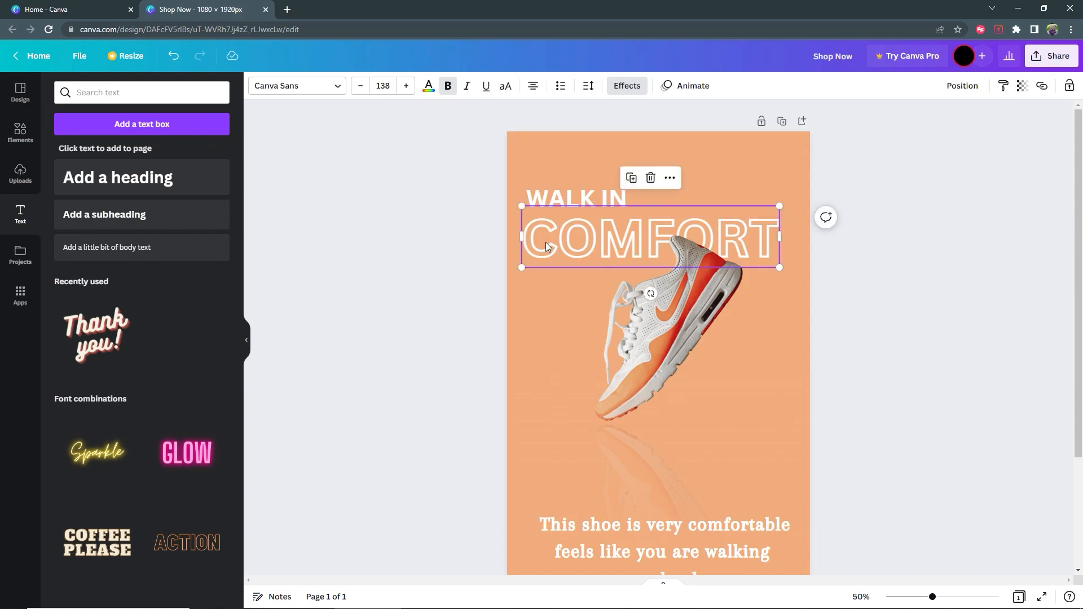
left_click(1021, 86)
left_click_drag(1021, 132, 948, 131)
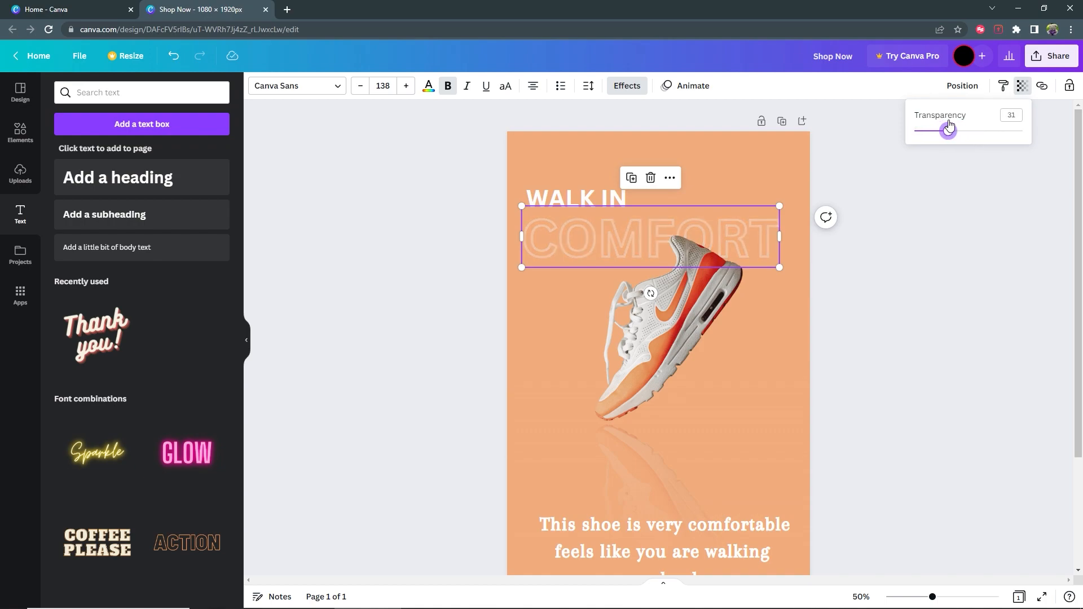
left_click(961, 314)
left_click(961, 316)
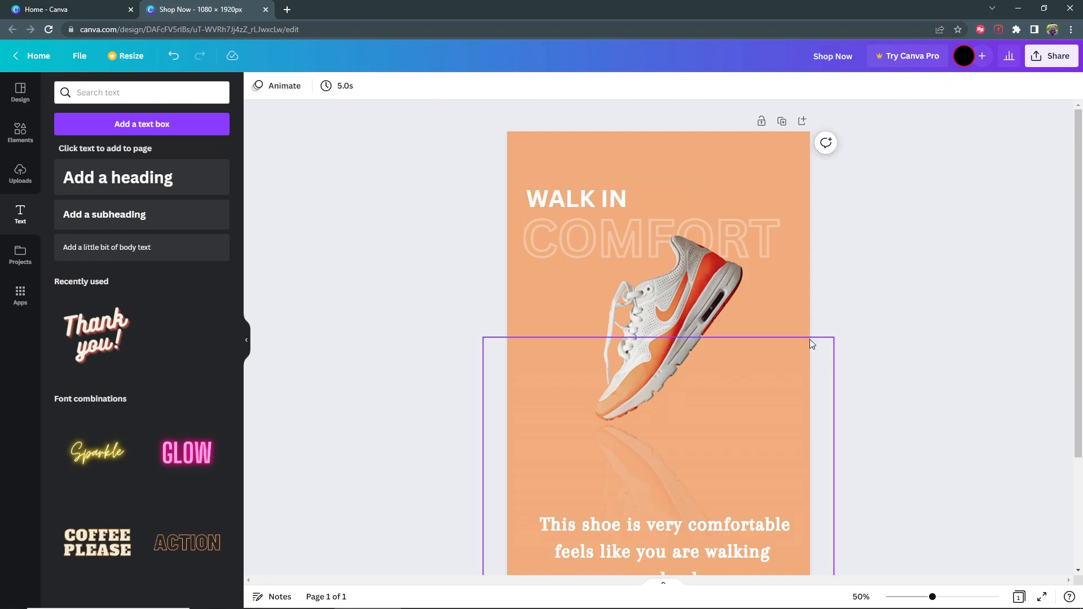
Step: Review the whole ad from the "WALK IN COMFORT" headline down to the description and the "Shop Now" button
scroll(903, 410, "down", 3)
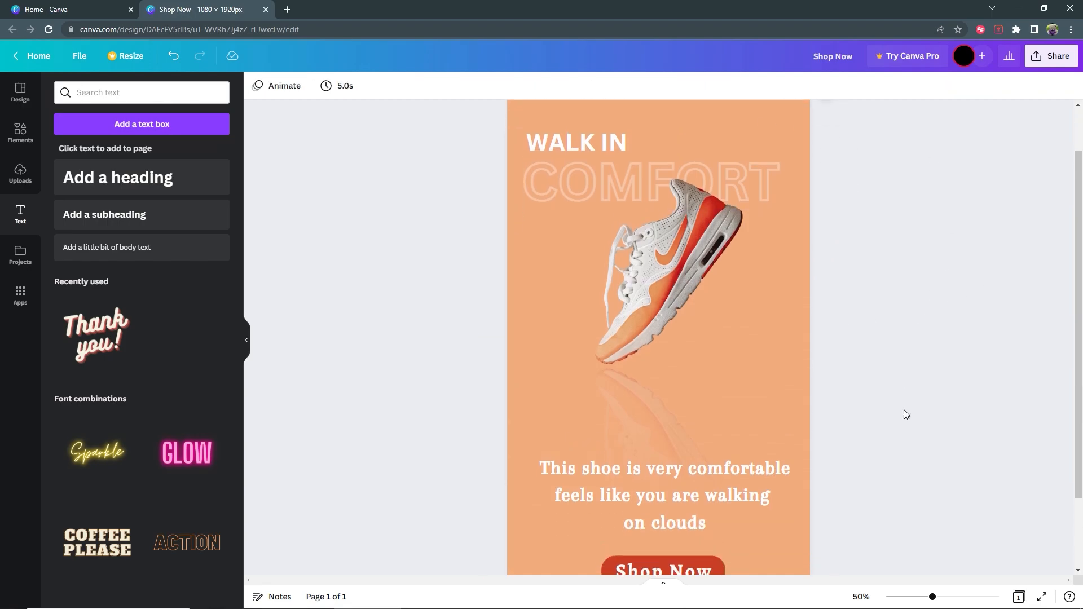
scroll(902, 409, "up", 3)
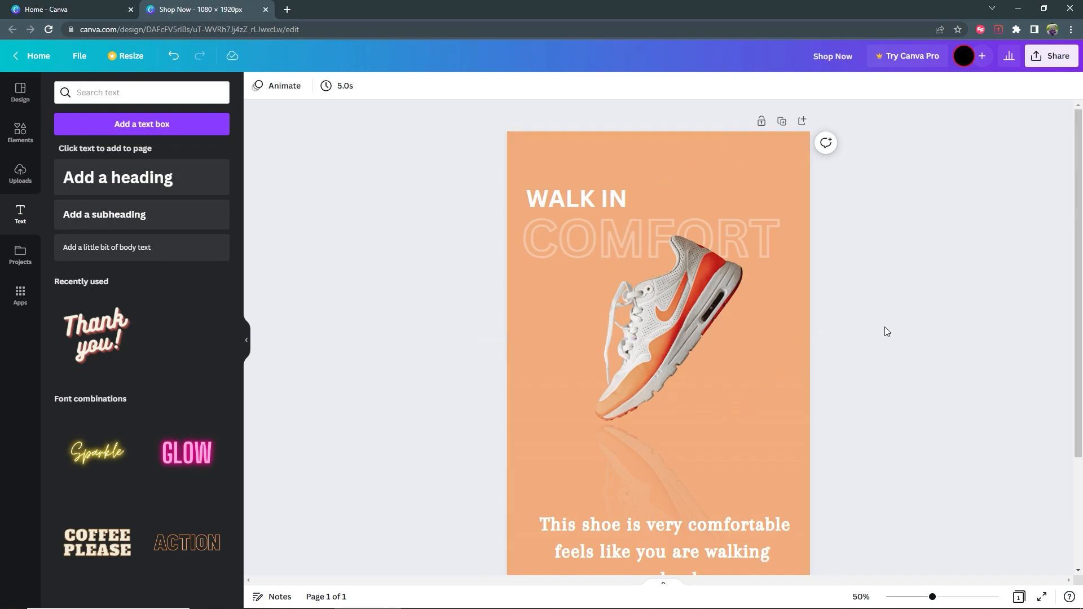
scroll(920, 273, "down", 3)
scroll(923, 273, "up", 3)
scroll(923, 273, "down", 3)
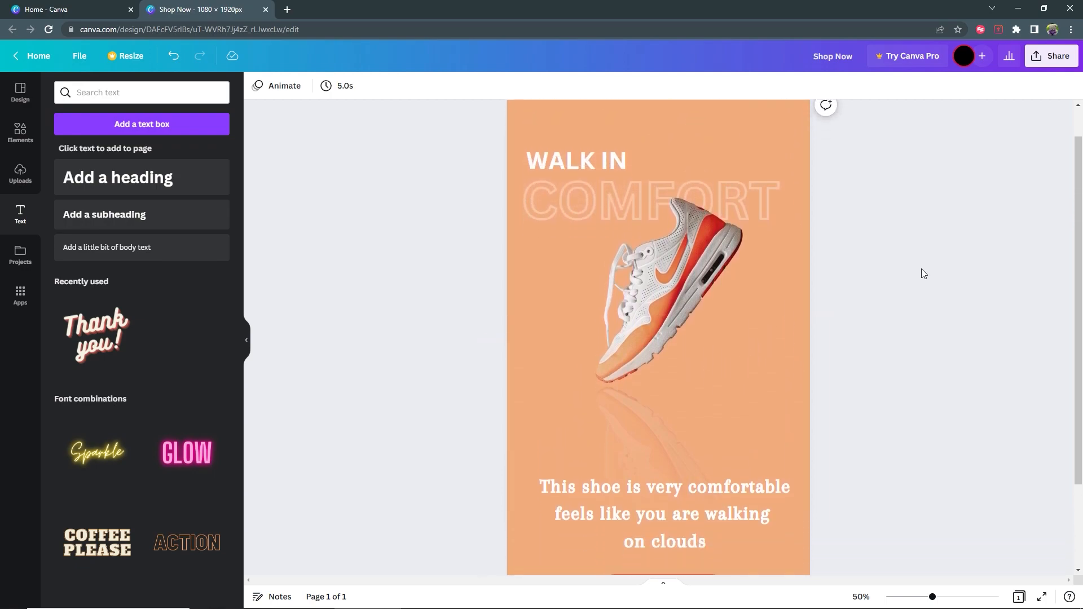
scroll(923, 273, "up", 2)
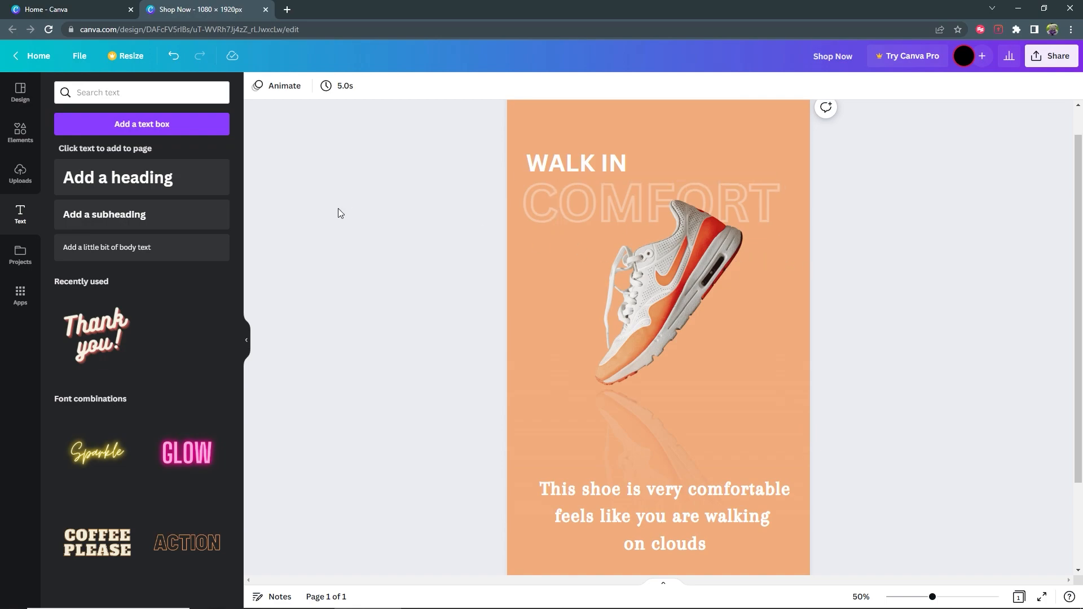
scroll(367, 214, "down", 2)
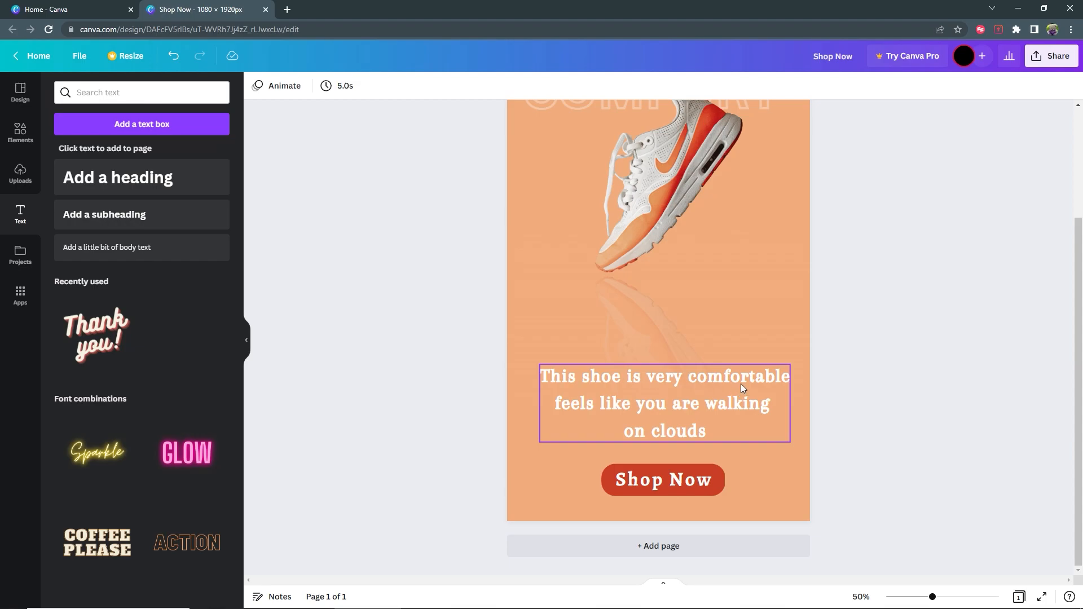
scroll(636, 363, "up", 3)
Step: Download the design as a PNG file at 1,080 × 1,920 px
left_click(78, 56)
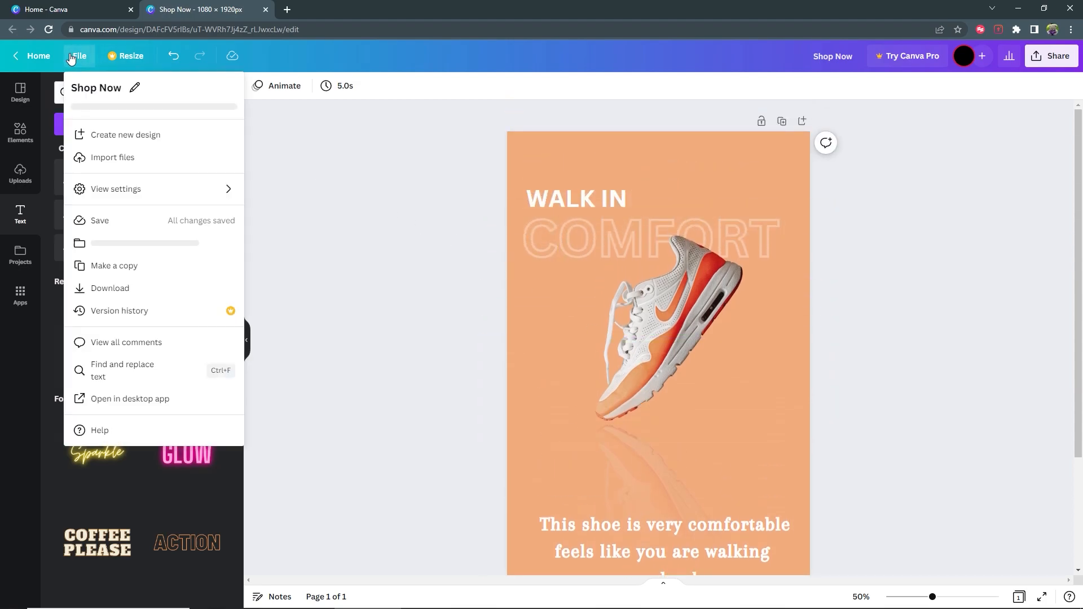
left_click(109, 291)
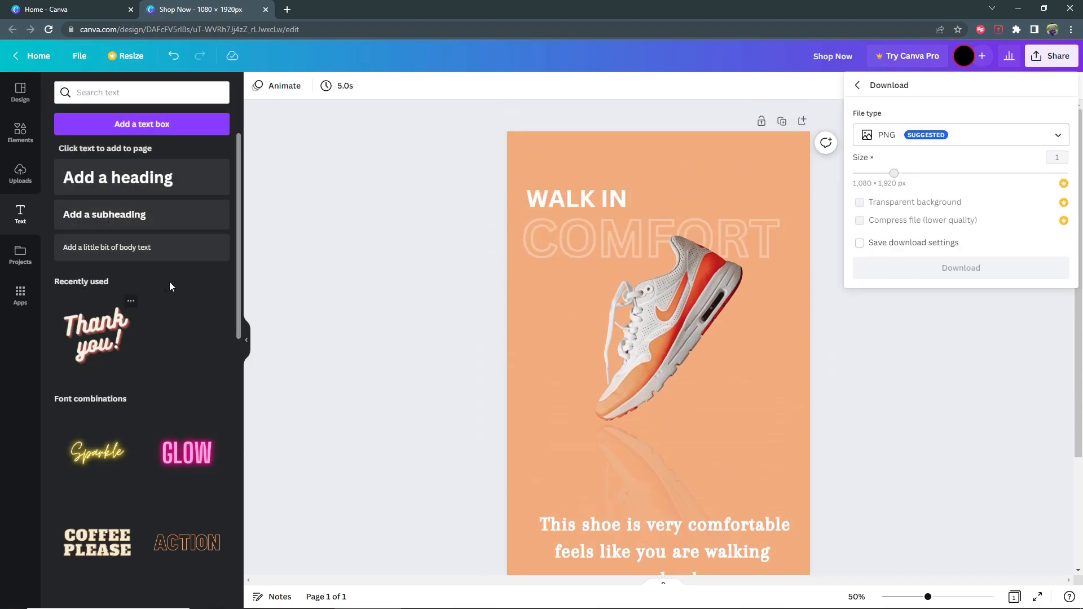
left_click(964, 141)
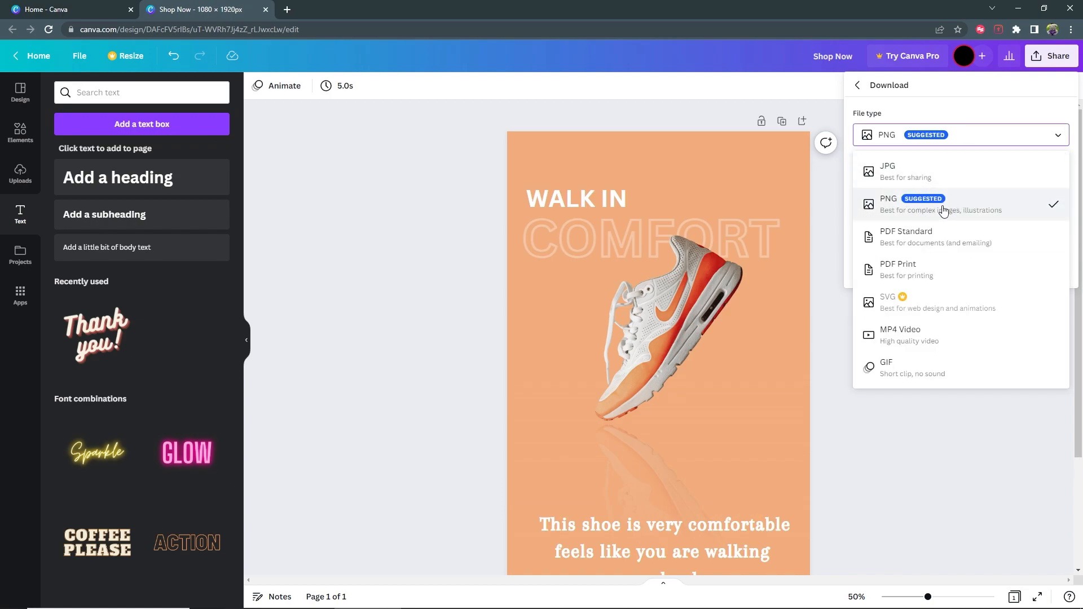
left_click(953, 131)
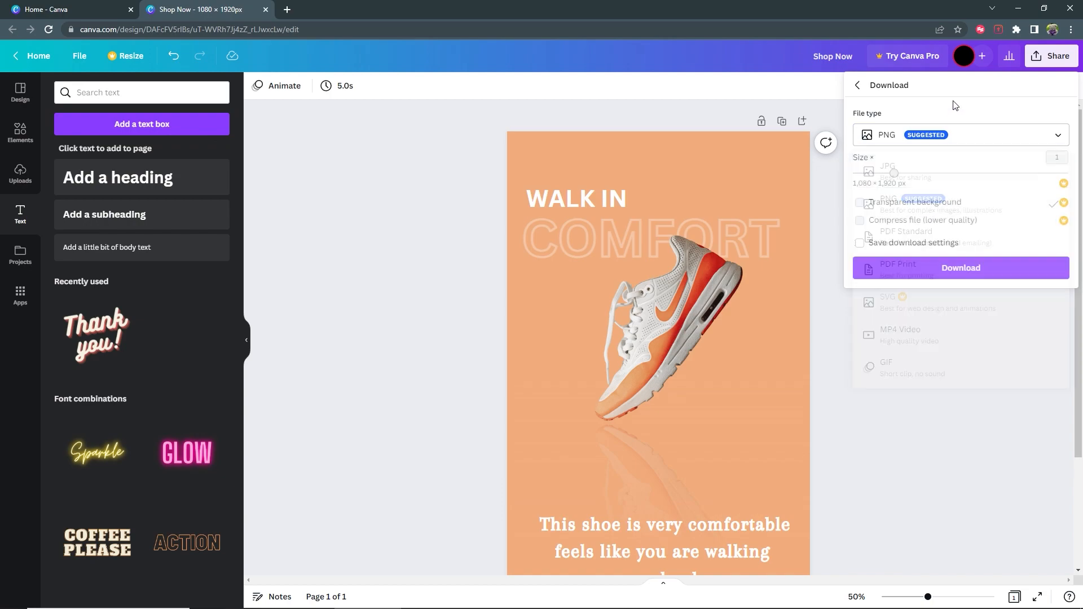
left_click(937, 270)
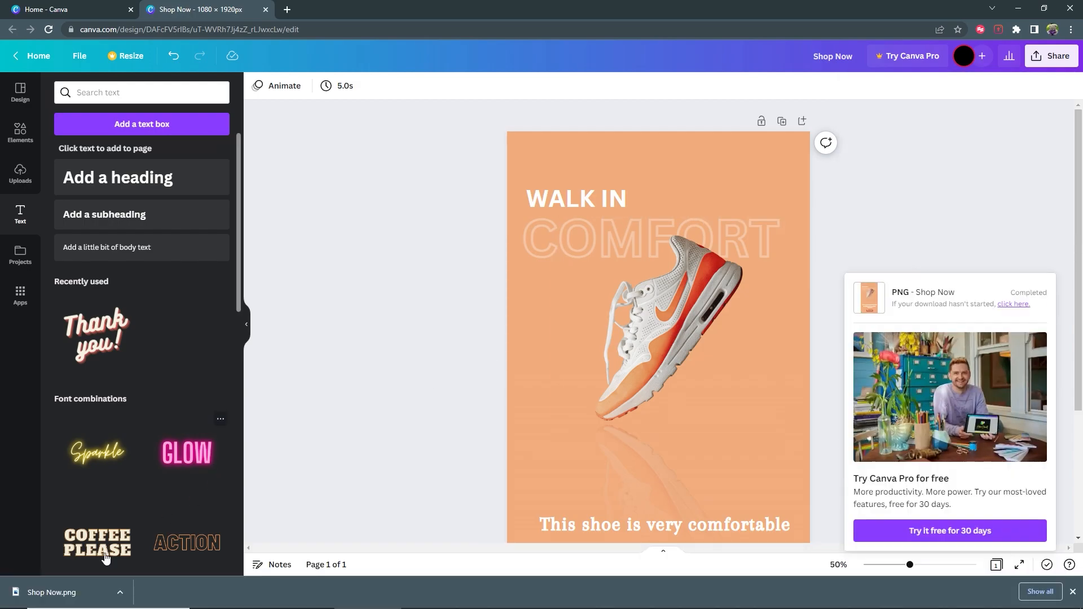
Step: Open the downloaded Shop Now.png in the image viewer, inspect the exported ad in a maximized window, and close it
left_click(62, 597)
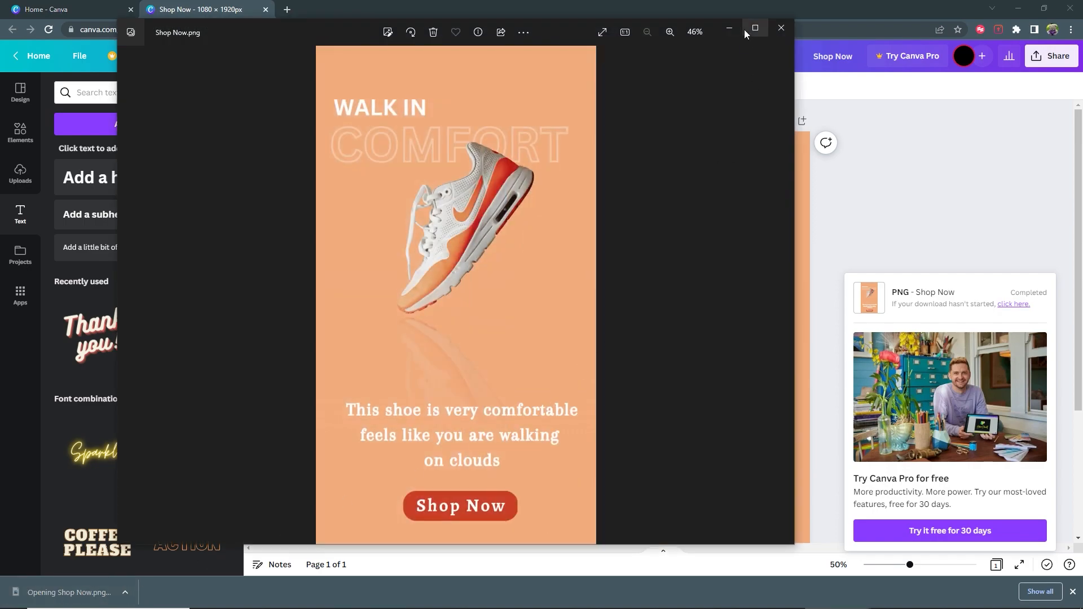
left_click(744, 32)
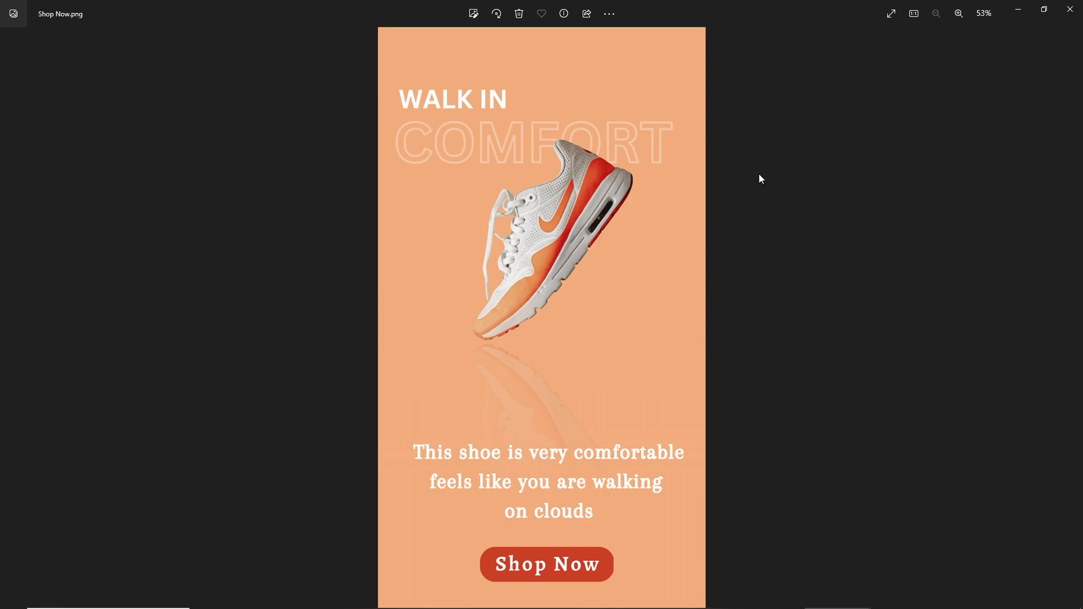
left_click(1070, 9)
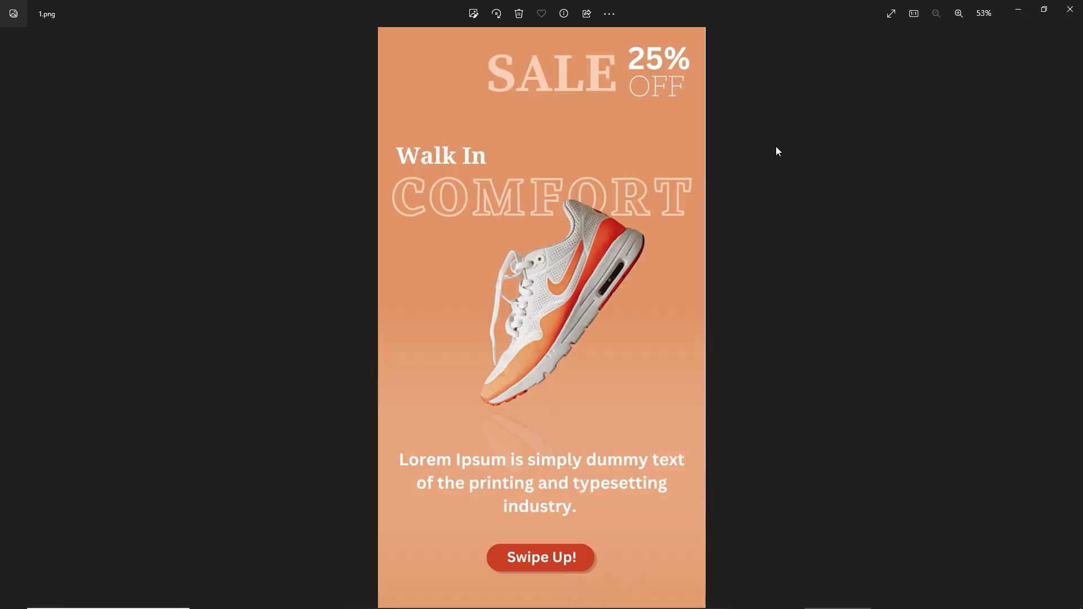